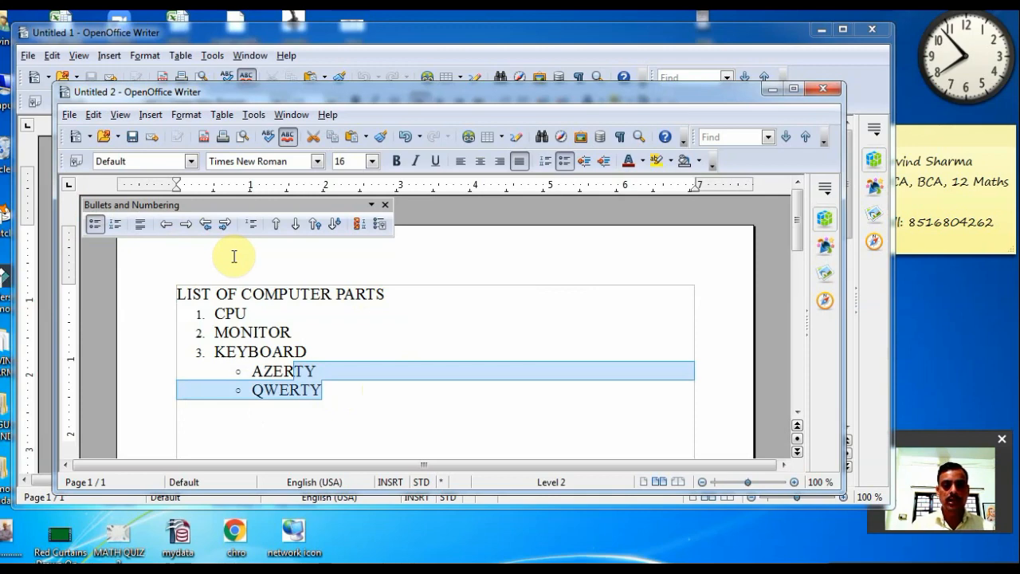
Move the selected AZERTY and QWERTY sub-items above KEYBOARD and back down below it
left_click(276, 225)
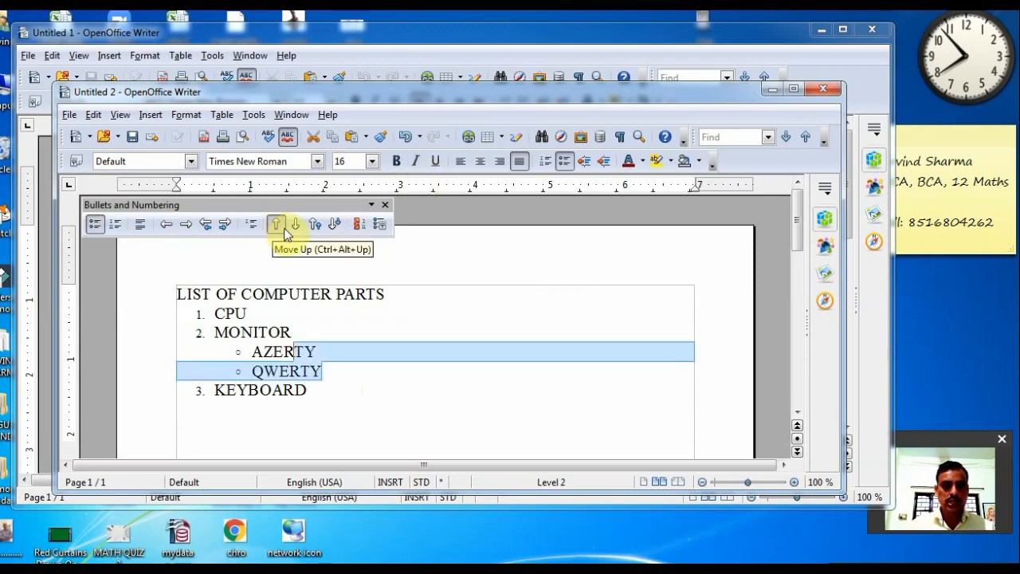
left_click(296, 224)
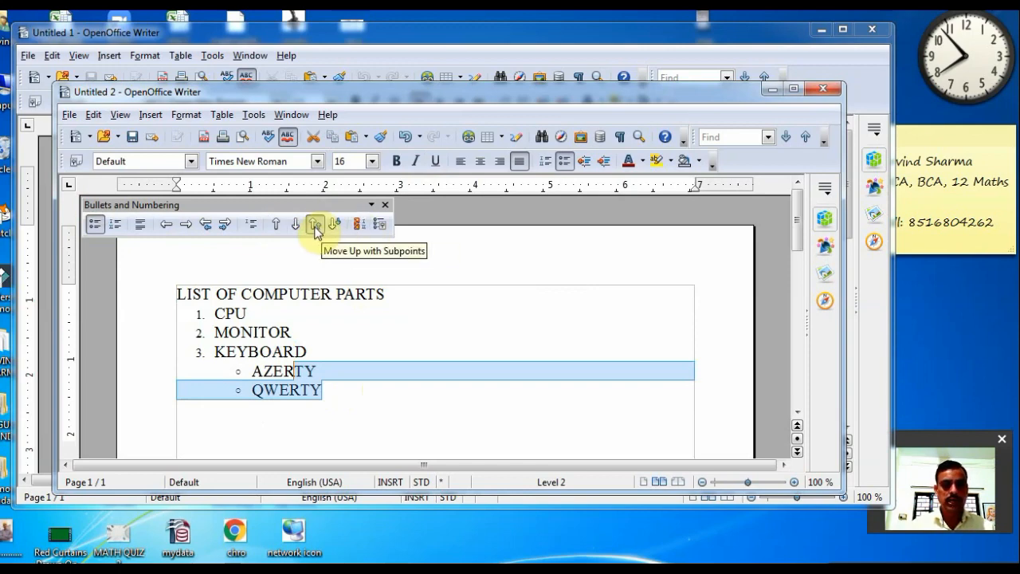
Strip the list formatting from AZERTY and QWERTY, rebullet them one level below KEYBOARD, and remove the empty trailing bullet
left_click(140, 227)
left_click(135, 230)
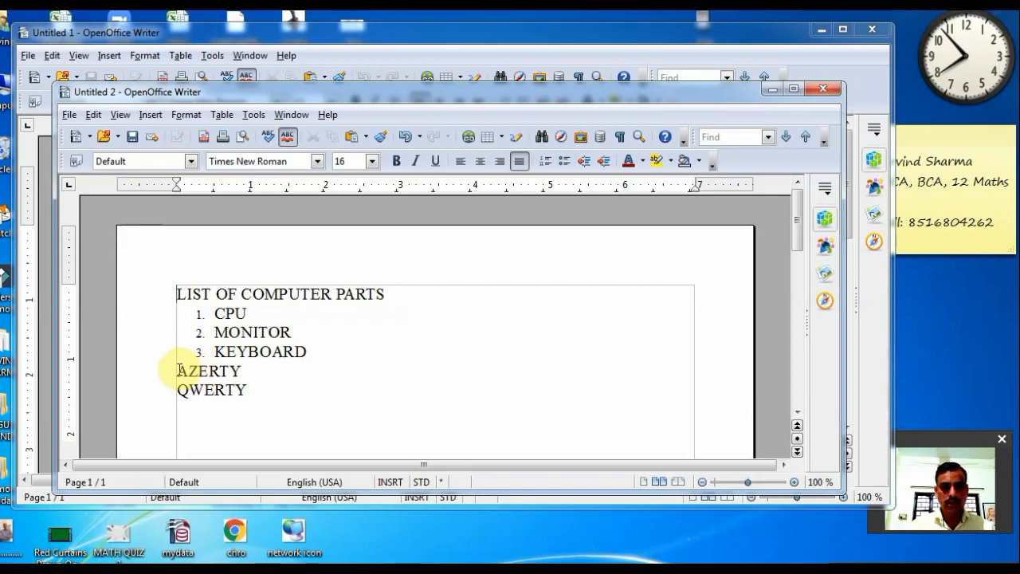
left_click_drag(178, 370, 257, 407)
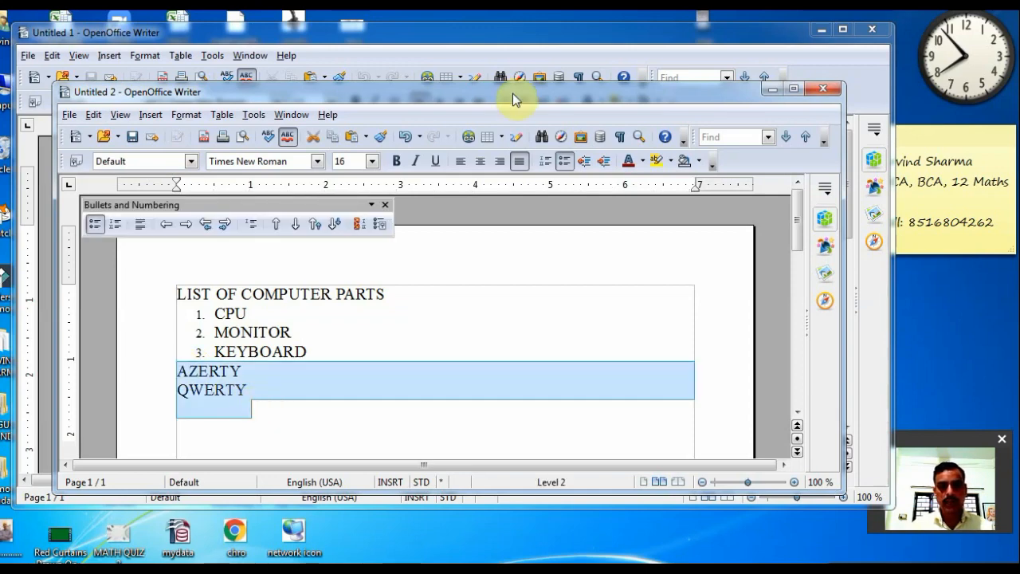
left_click(568, 162)
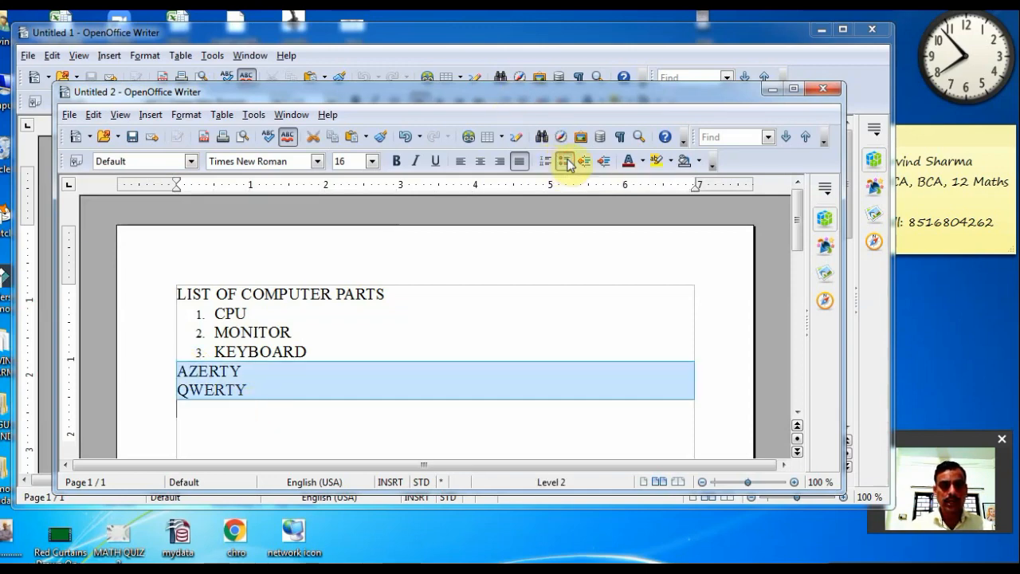
left_click(567, 162)
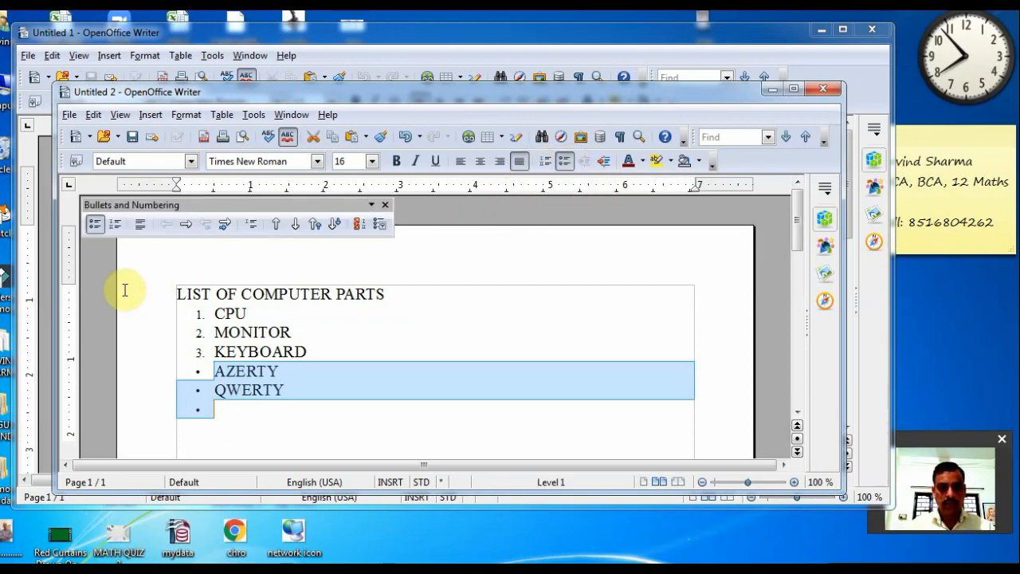
left_click(186, 225)
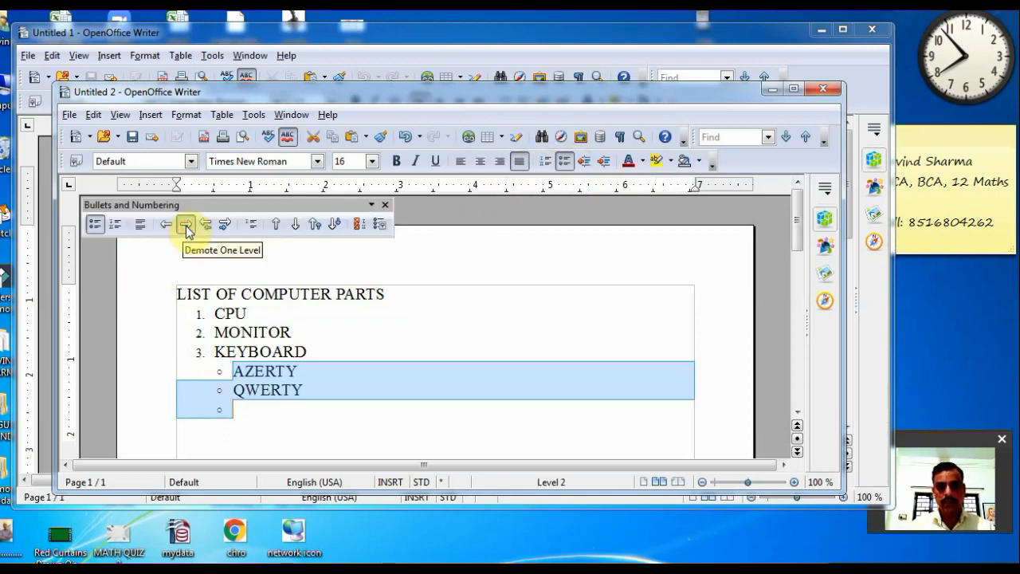
left_click(236, 413)
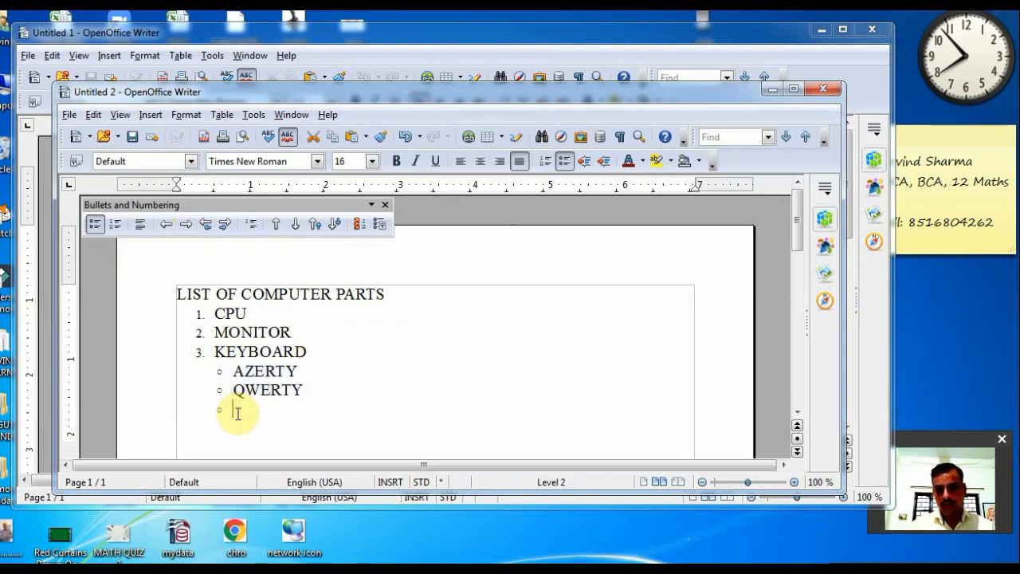
key("BackSpace")
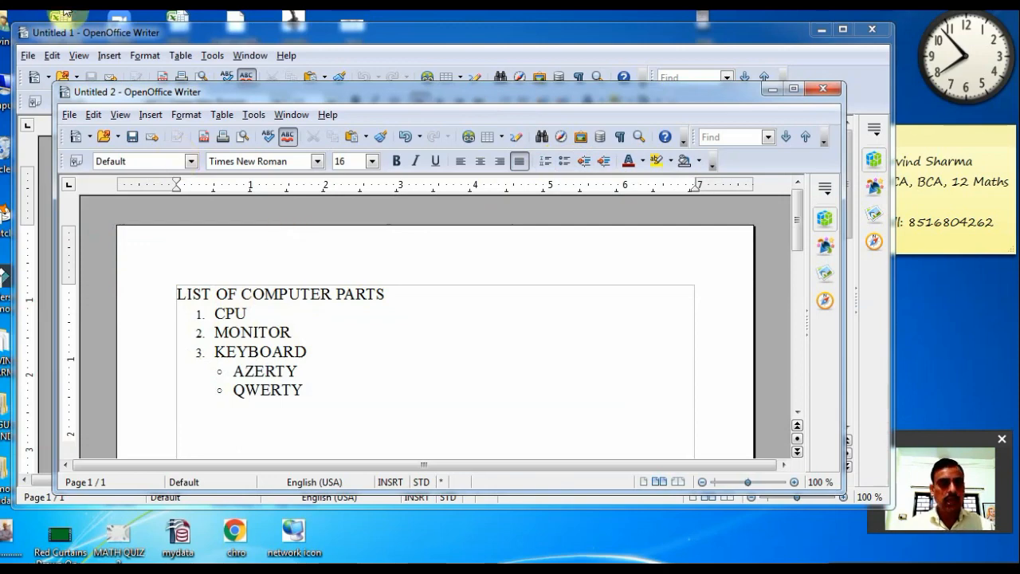
Save the document to the Desktop as MYWRITER DOCUMENT in ODF Text Document (.odt) format
left_click(70, 114)
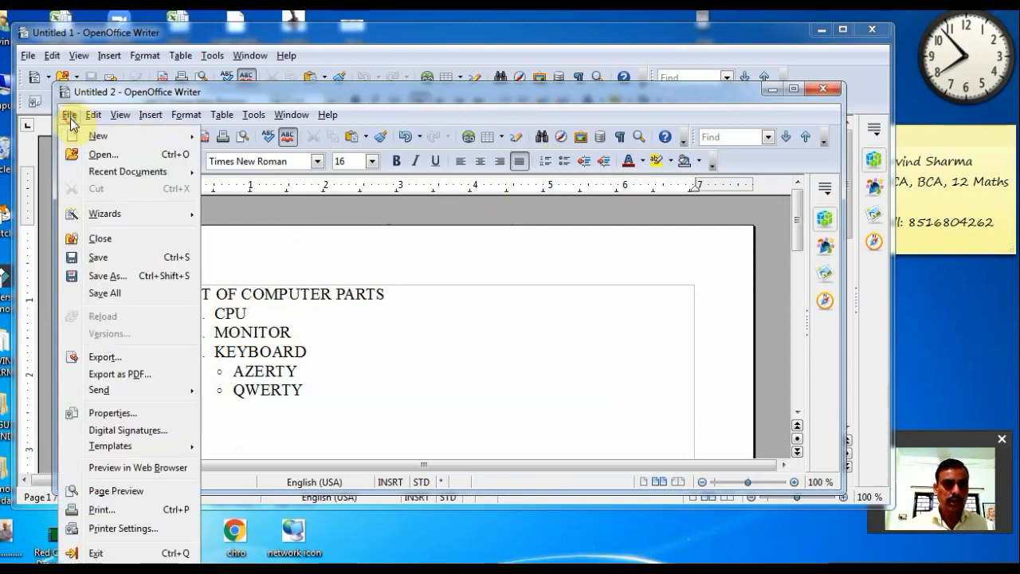
left_click(102, 258)
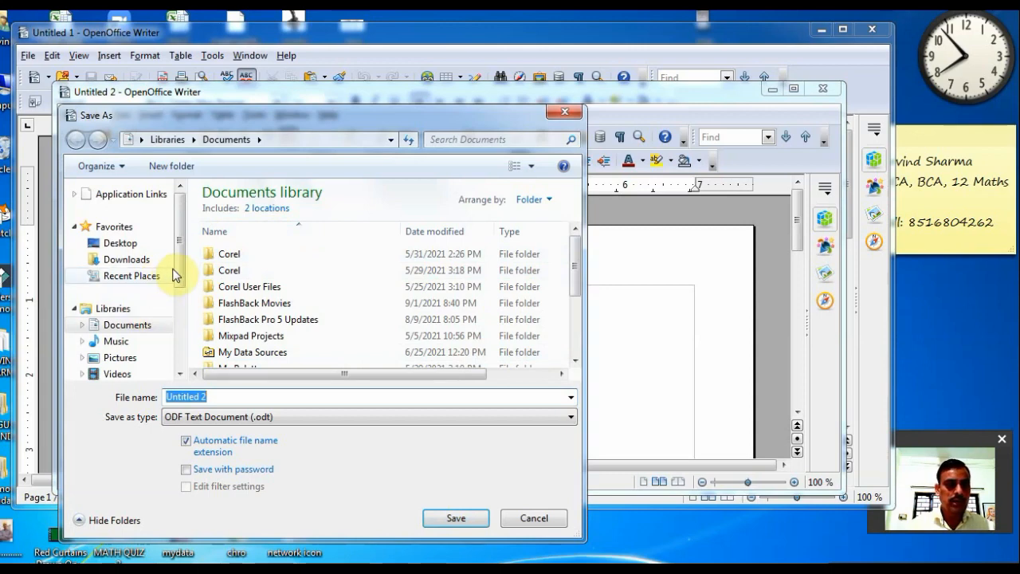
left_click_drag(178, 275, 174, 322)
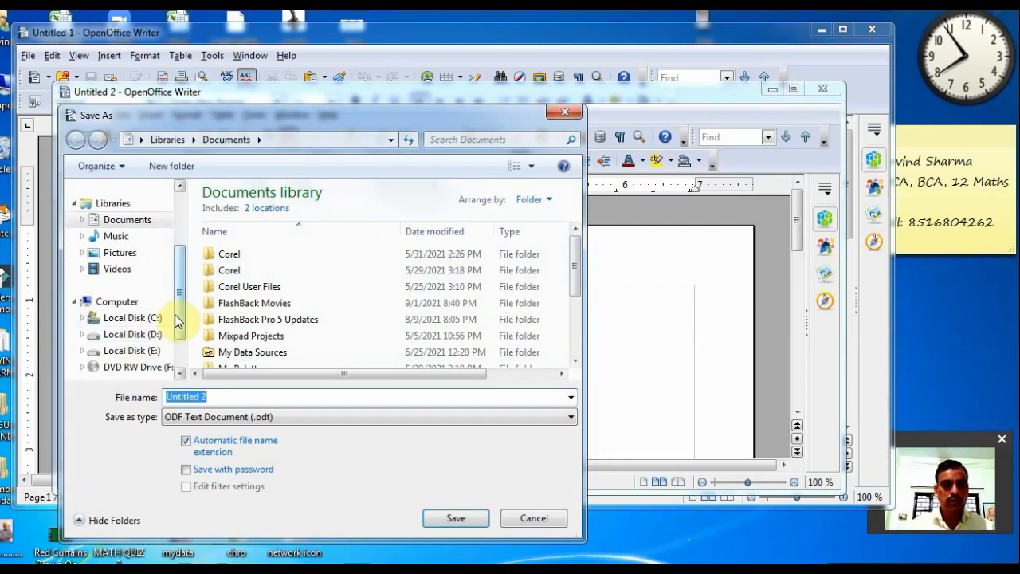
left_click_drag(177, 319, 171, 239)
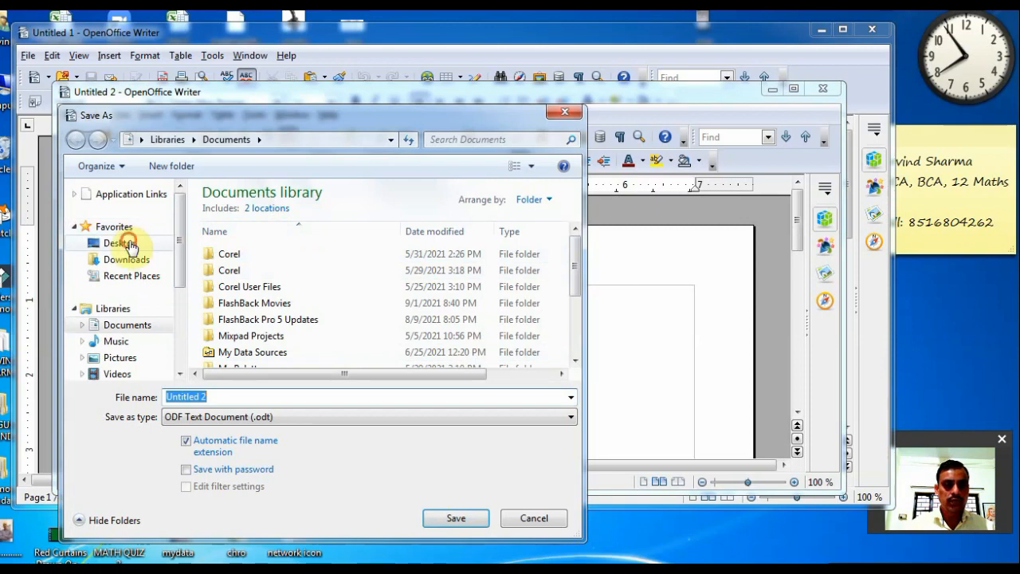
left_click(120, 243)
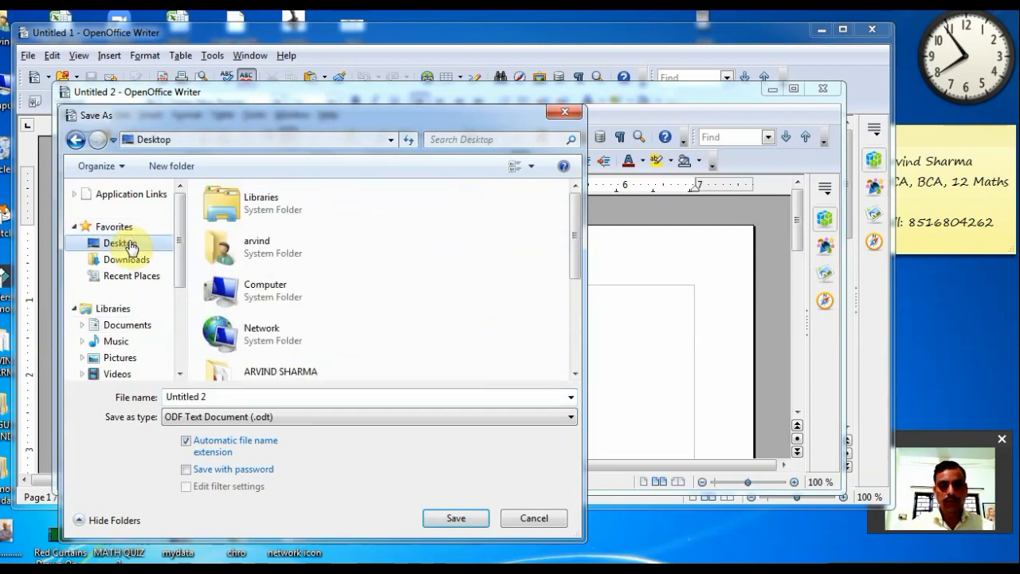
left_click(205, 396)
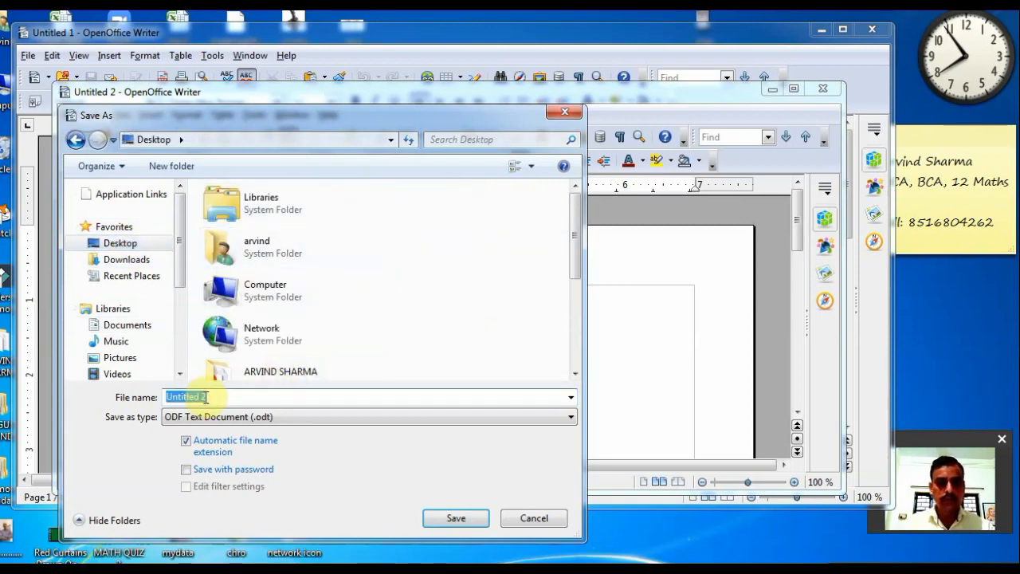
type("M")
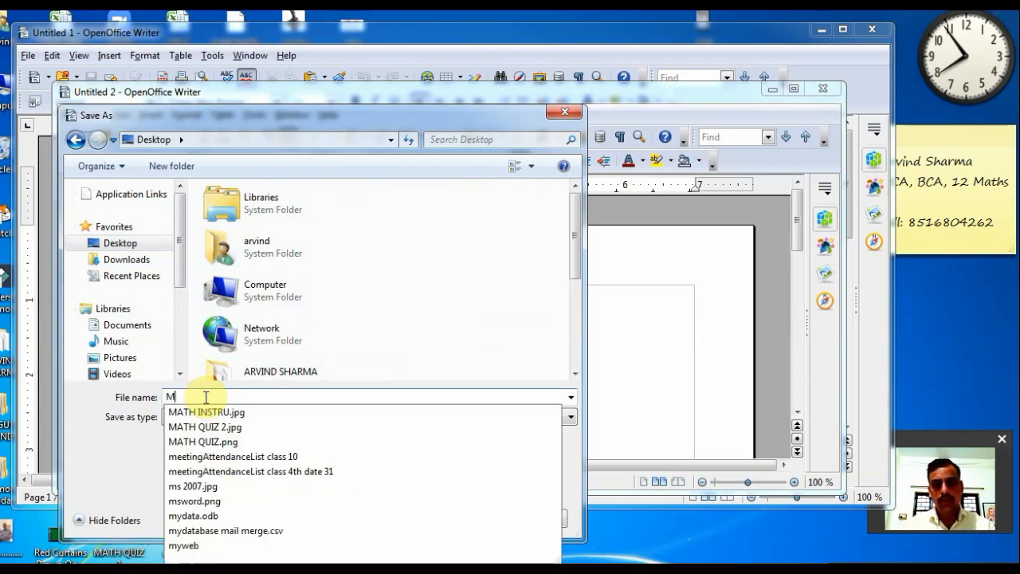
type("YWRITER DOCUMENT")
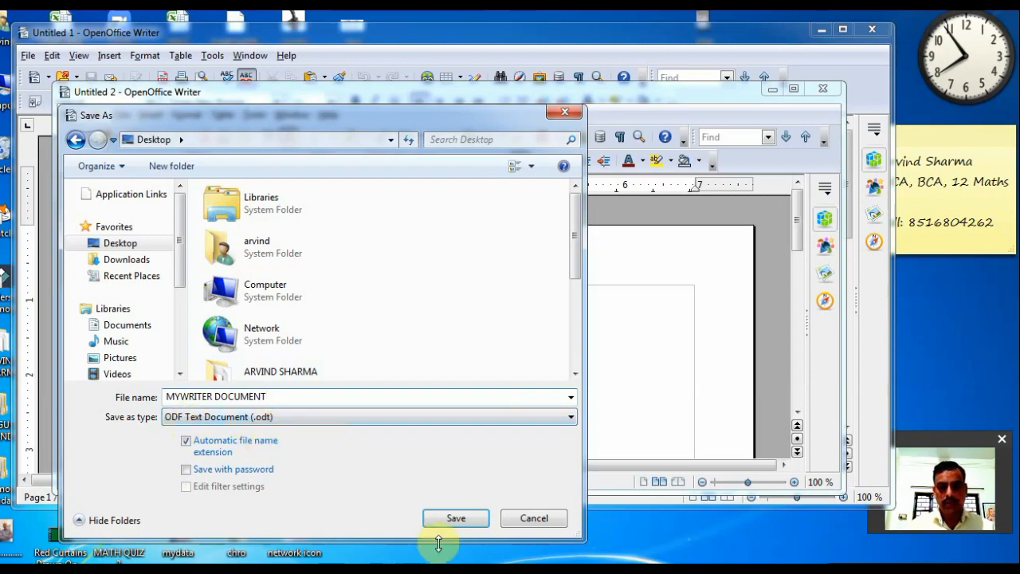
left_click(446, 520)
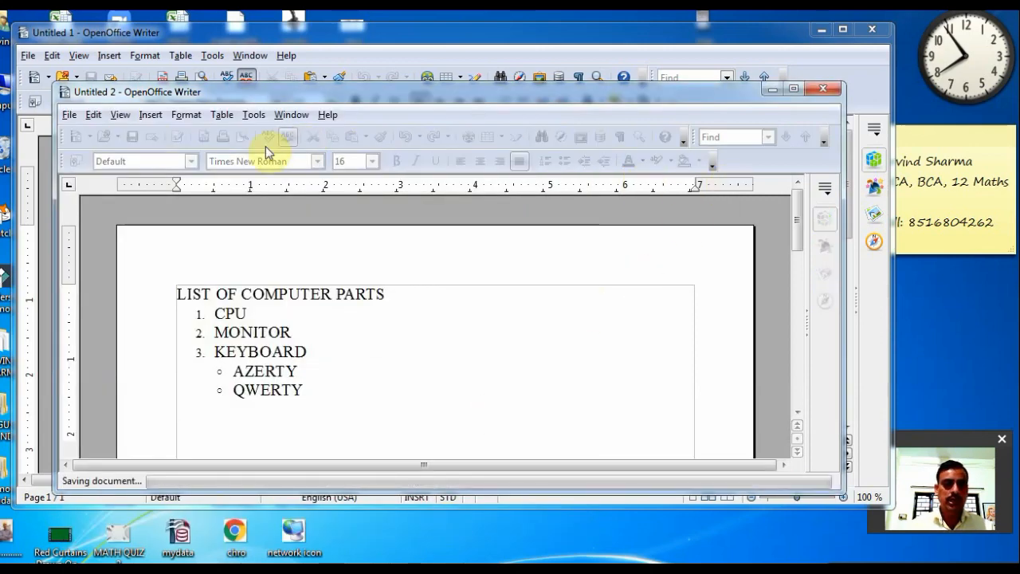
Exit OpenOffice, relaunch it from the desktop and create a new text document
left_click(69, 117)
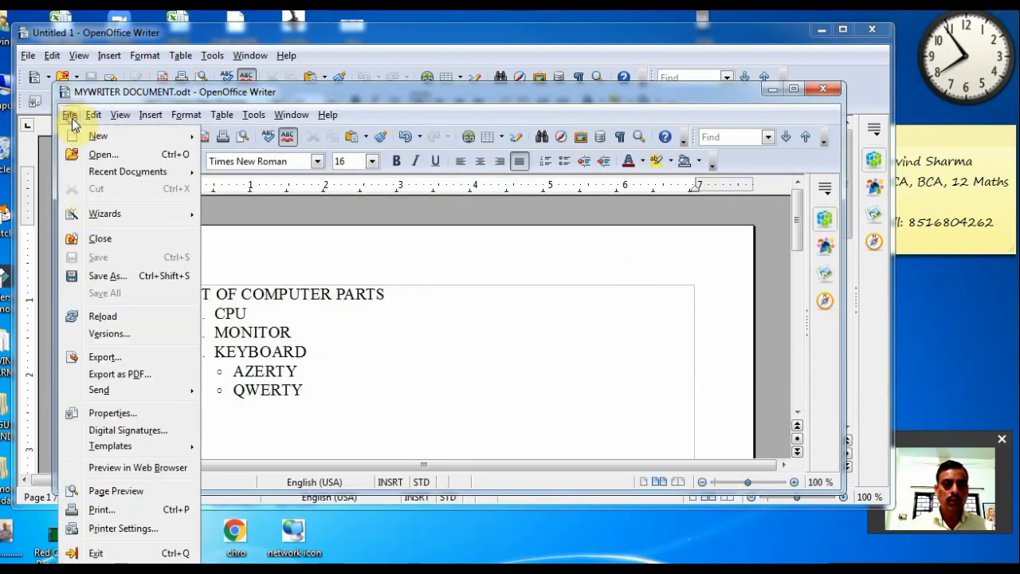
left_click(97, 553)
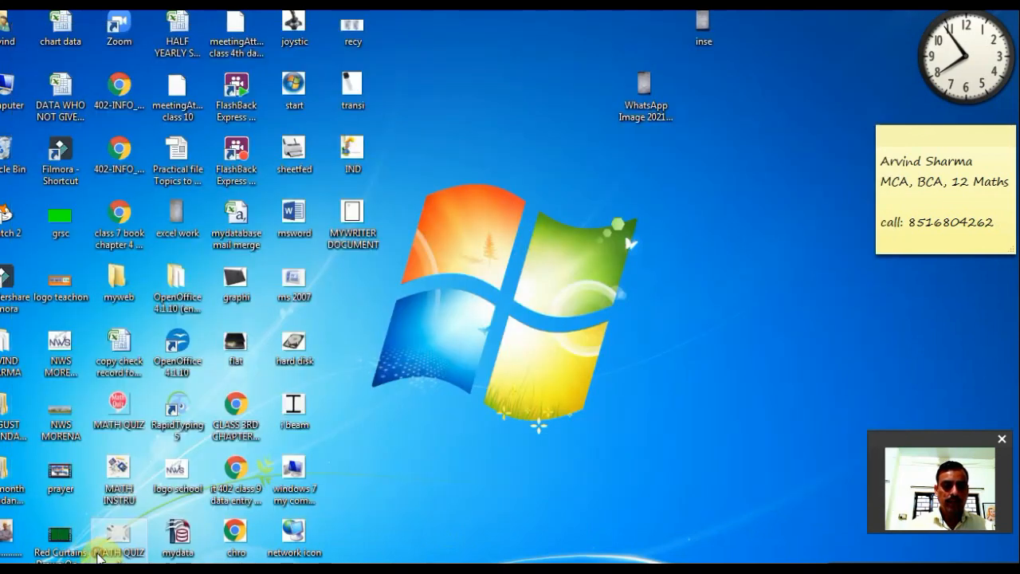
double_click(177, 368)
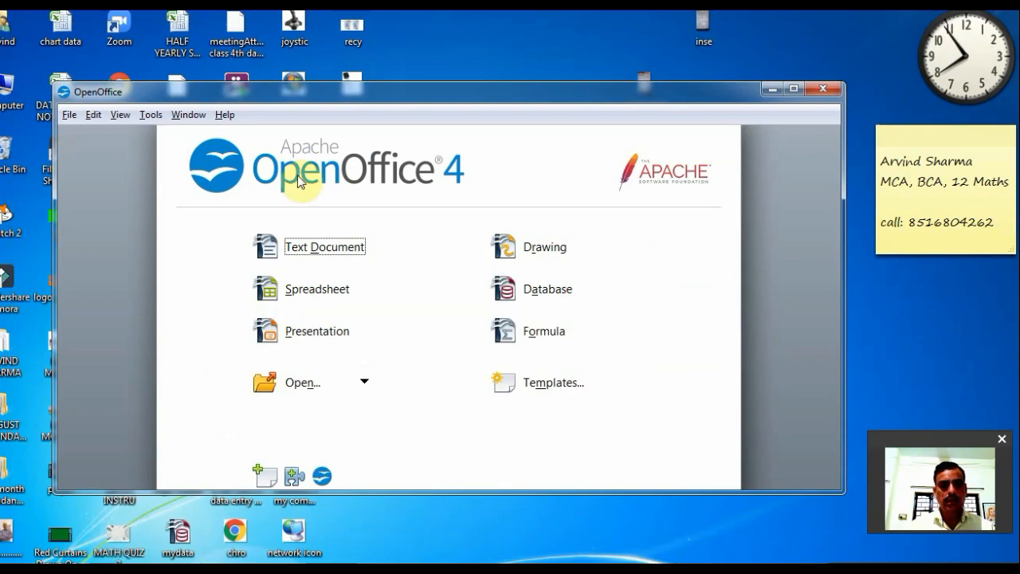
left_click(312, 252)
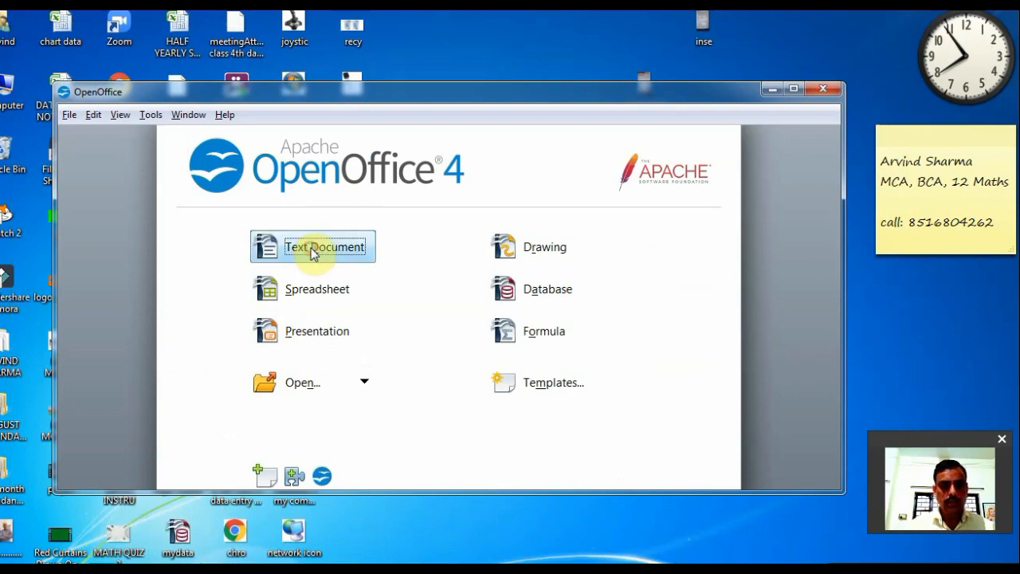
Open the saved MYWRITER DOCUMENT file from the Desktop
left_click(70, 116)
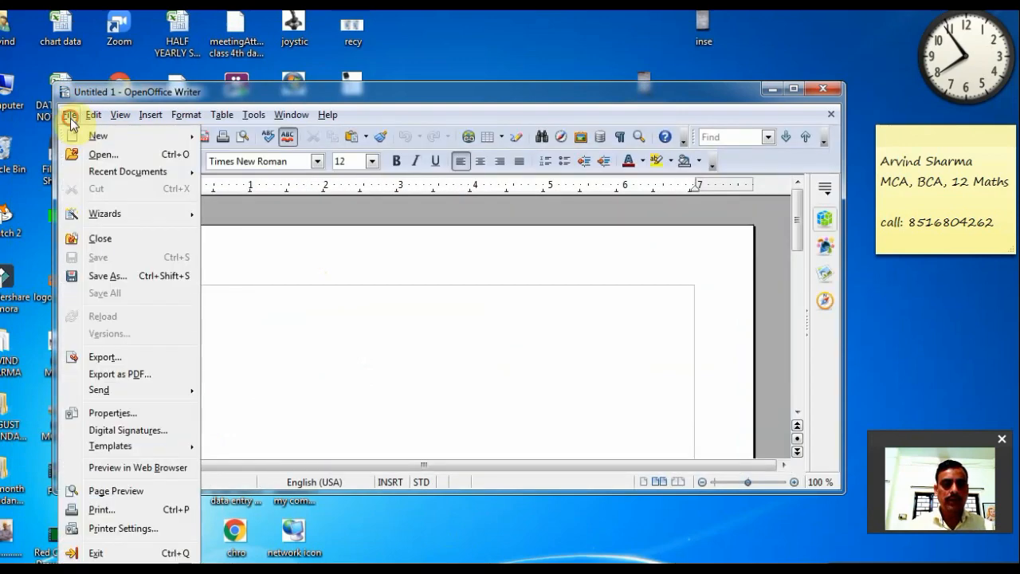
left_click(98, 156)
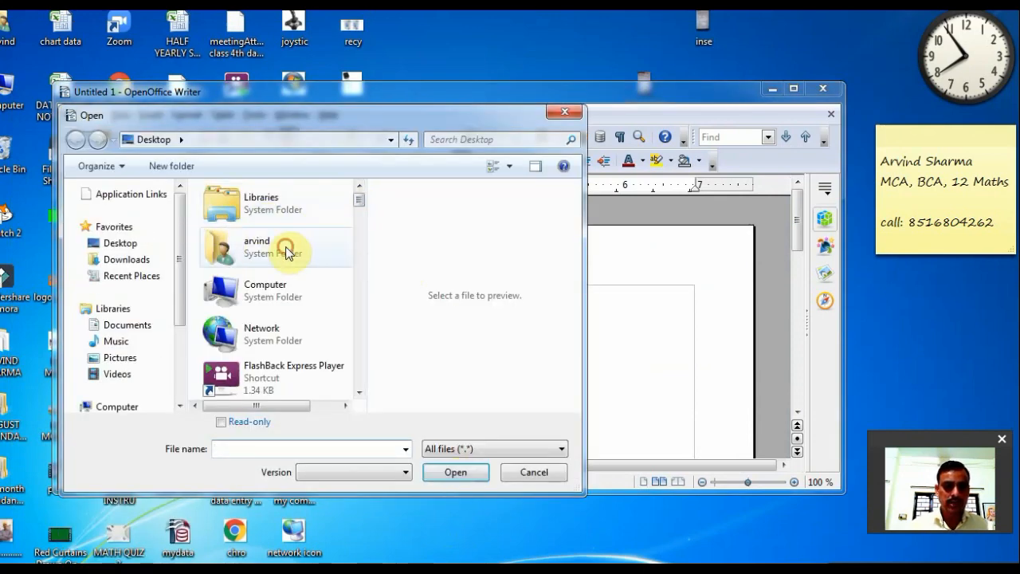
left_click(288, 252)
scroll(287, 252, "down", 3)
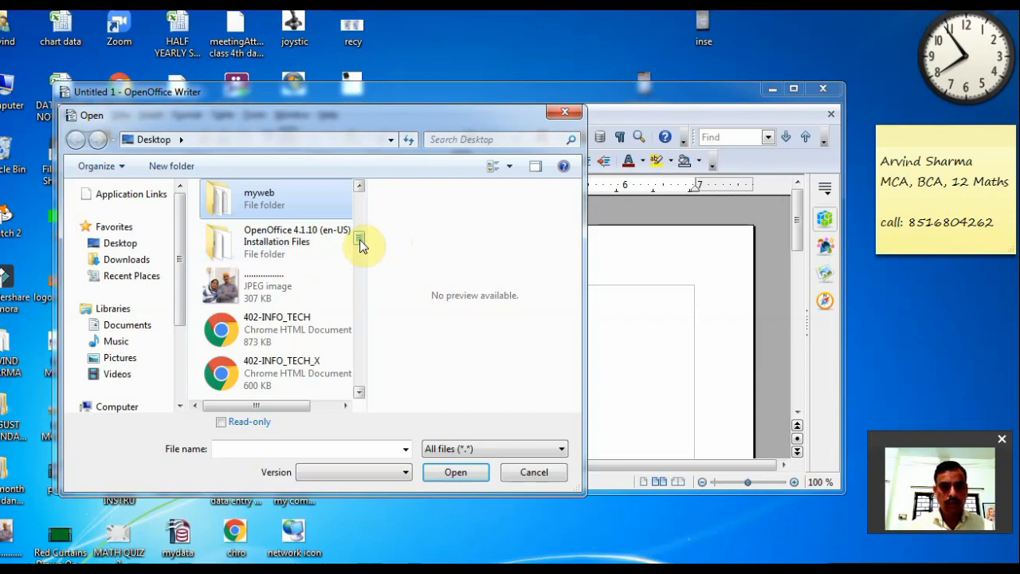
left_click_drag(359, 245, 364, 340)
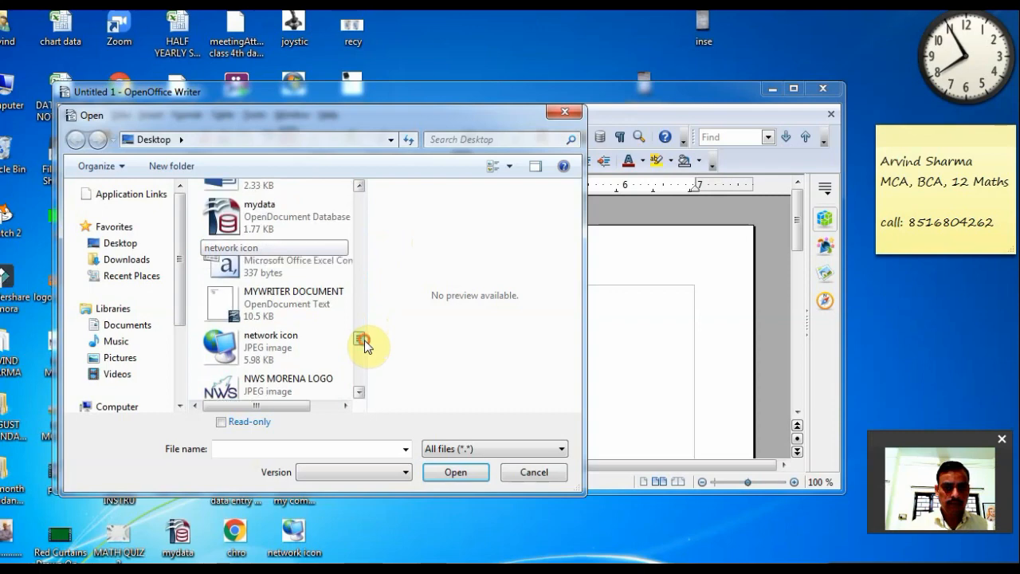
left_click(270, 306)
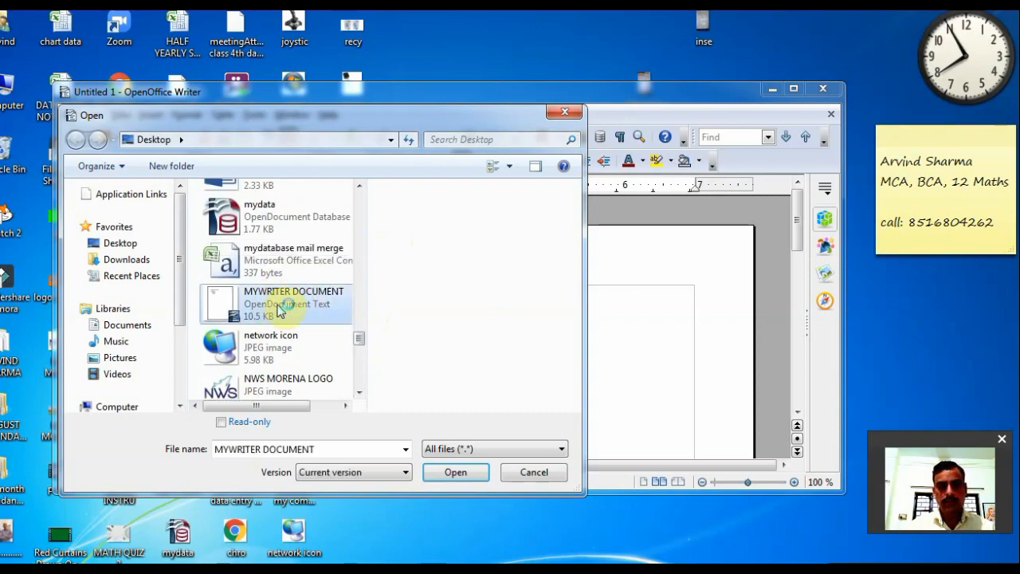
left_click_drag(271, 304, 343, 319)
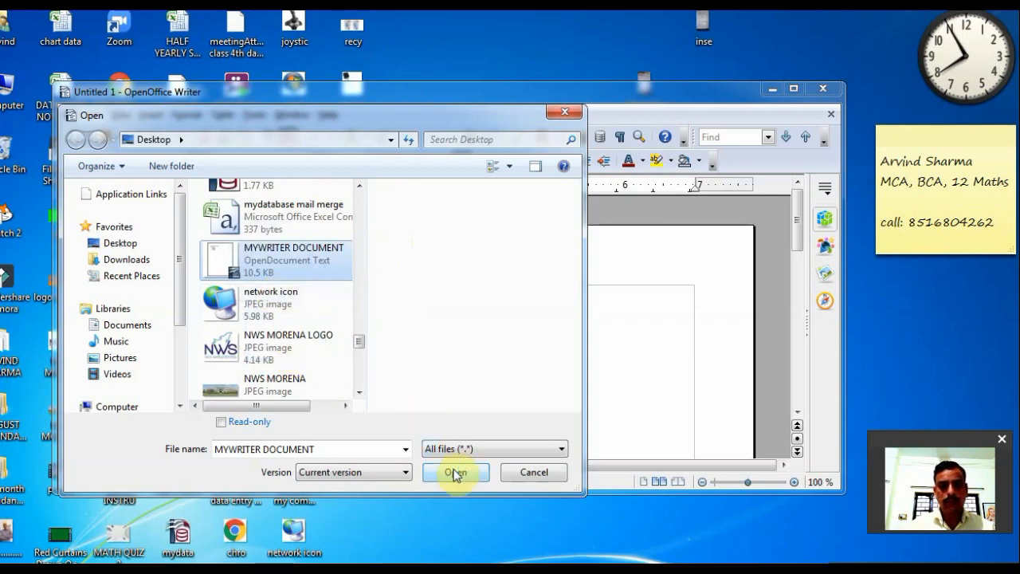
left_click(456, 473)
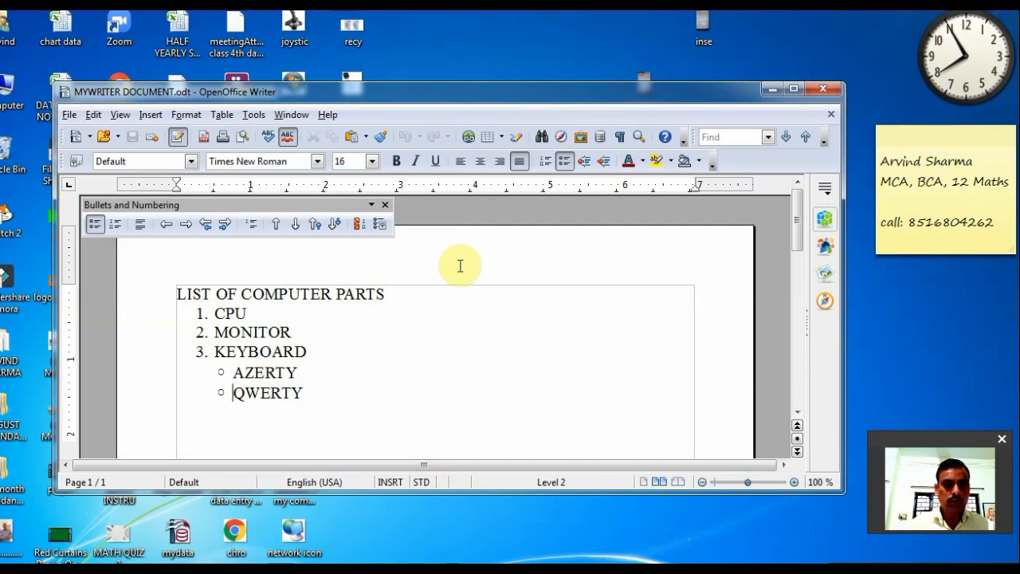
Save a copy of the document to the Desktop under the new name INDIA
left_click(70, 115)
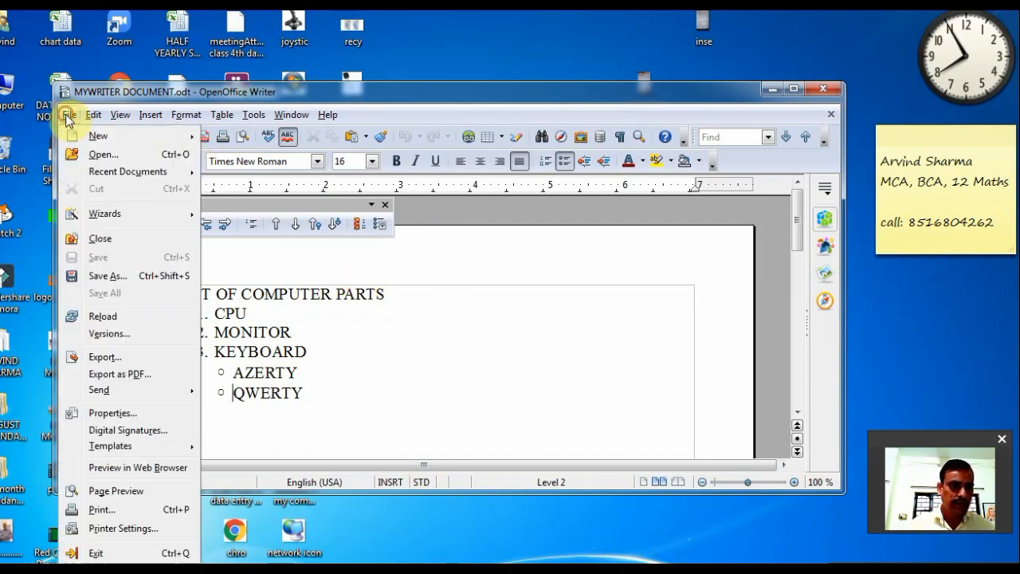
left_click(129, 277)
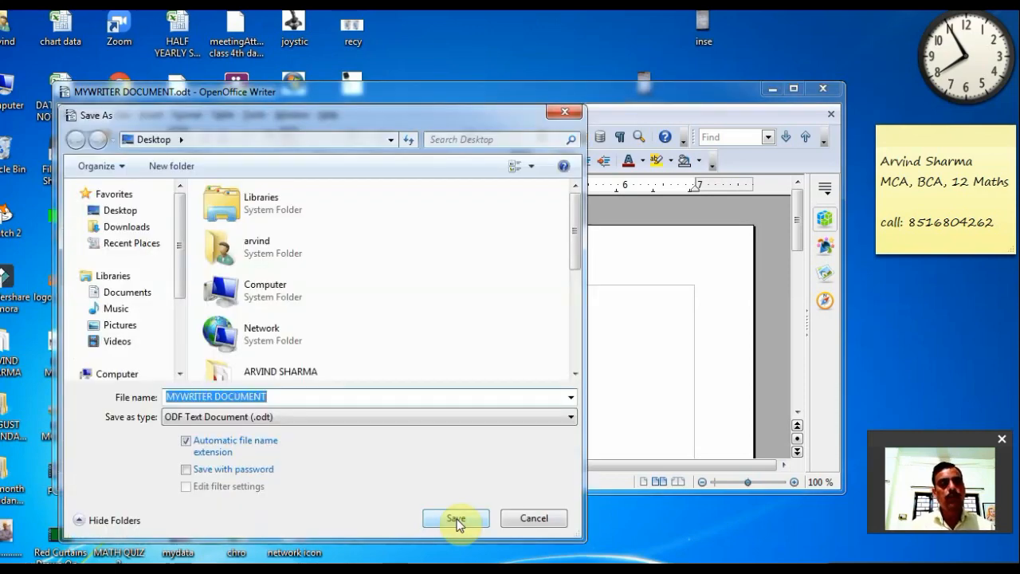
key("Right")
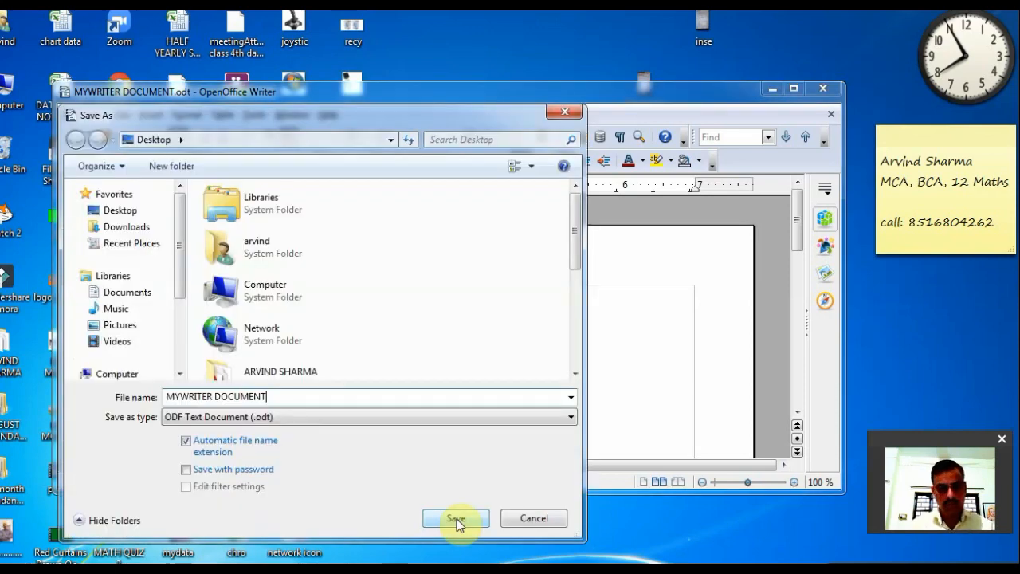
key("BackSpace")
key("BackSpace")
key("BackSpace")
key("BackSpace")
key("BackSpace")
key("BackSpace")
key("BackSpace")
key("BackSpace")
key("BackSpace")
key("BackSpace")
key("BackSpace")
key("BackSpace")
key("BackSpace")
key("BackSpace")
key("BackSpace")
key("BackSpace")
key("BackSpace")
key("BackSpace")
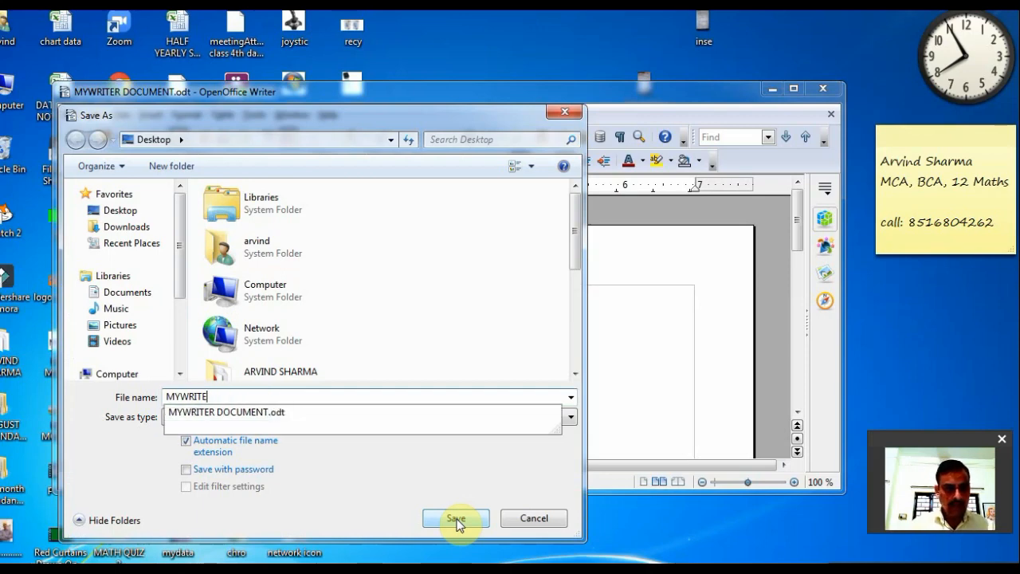
type("INDIA")
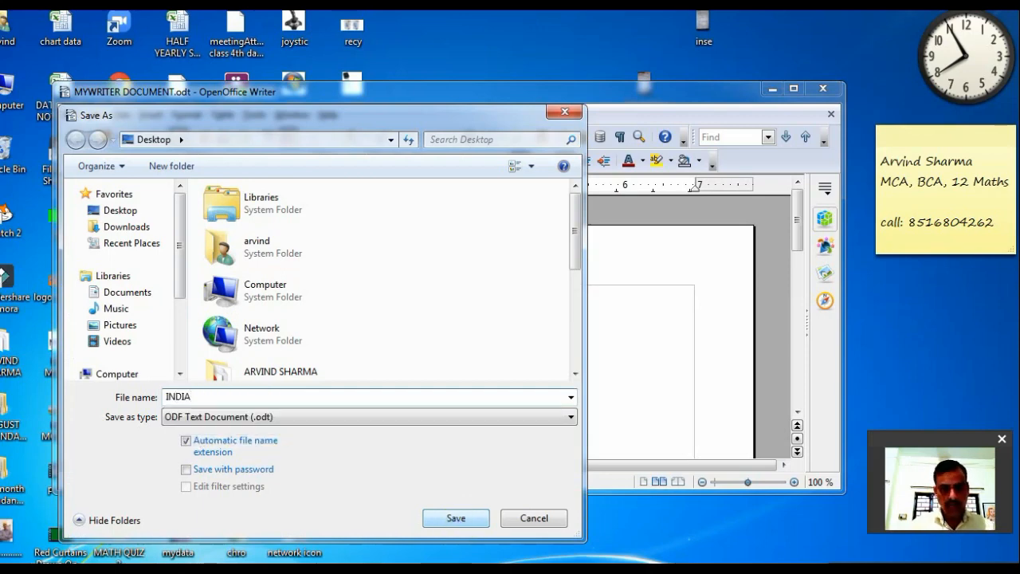
left_click(432, 518)
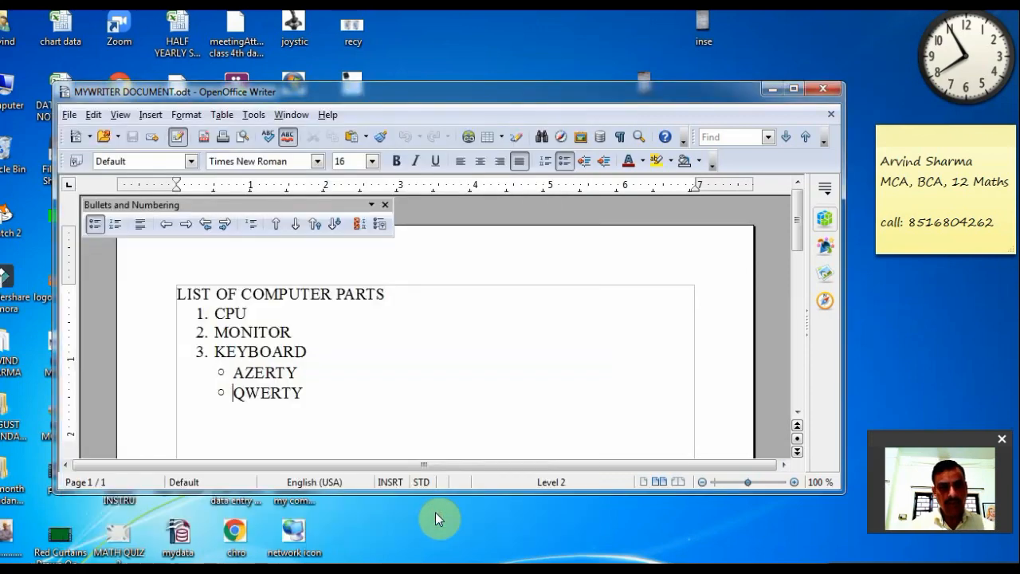
Close the INDIA document and create a new text document
left_click(69, 115)
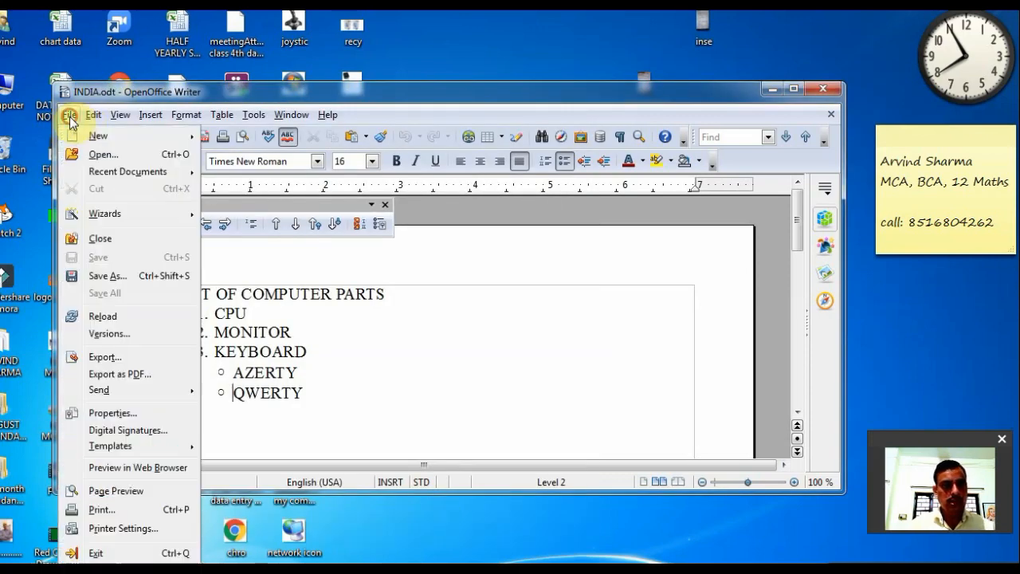
left_click(99, 238)
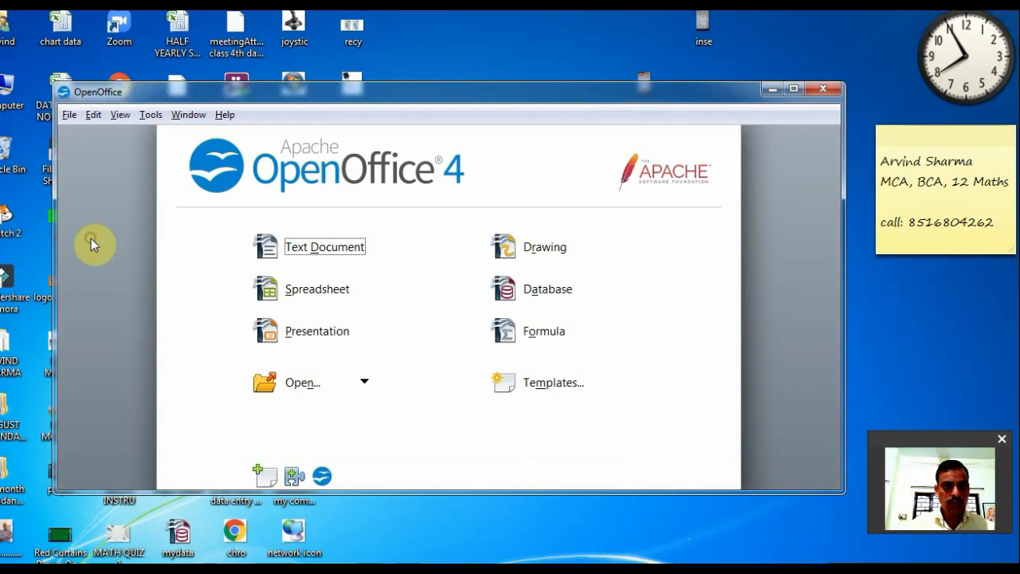
left_click(323, 249)
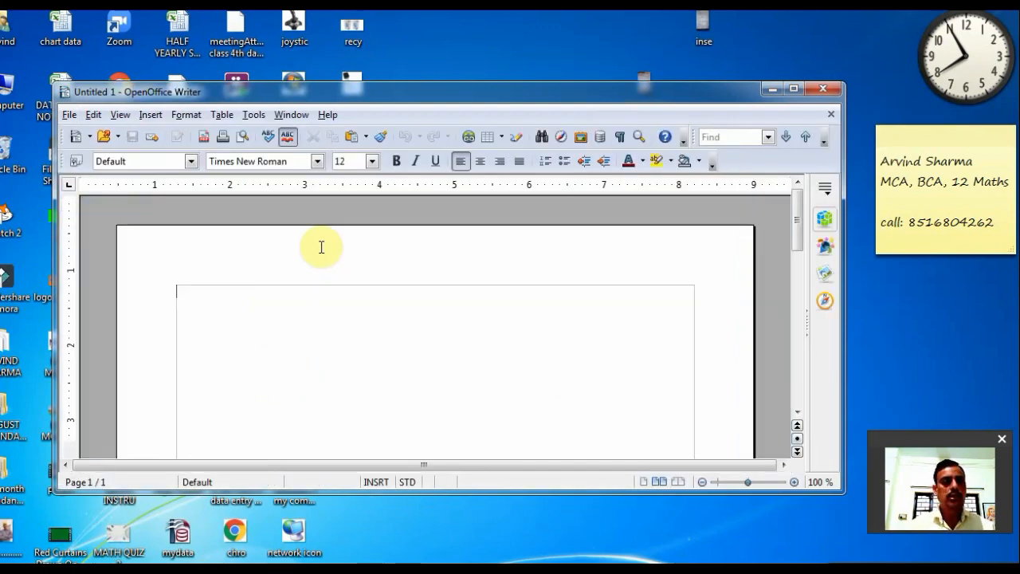
Open the saved INDIA file from the Desktop
left_click(70, 116)
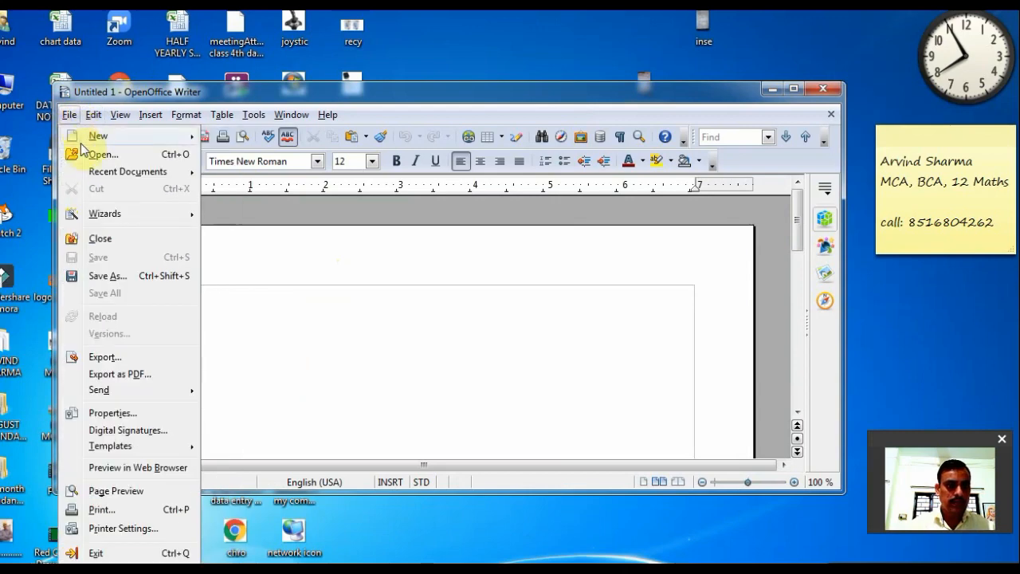
left_click(99, 154)
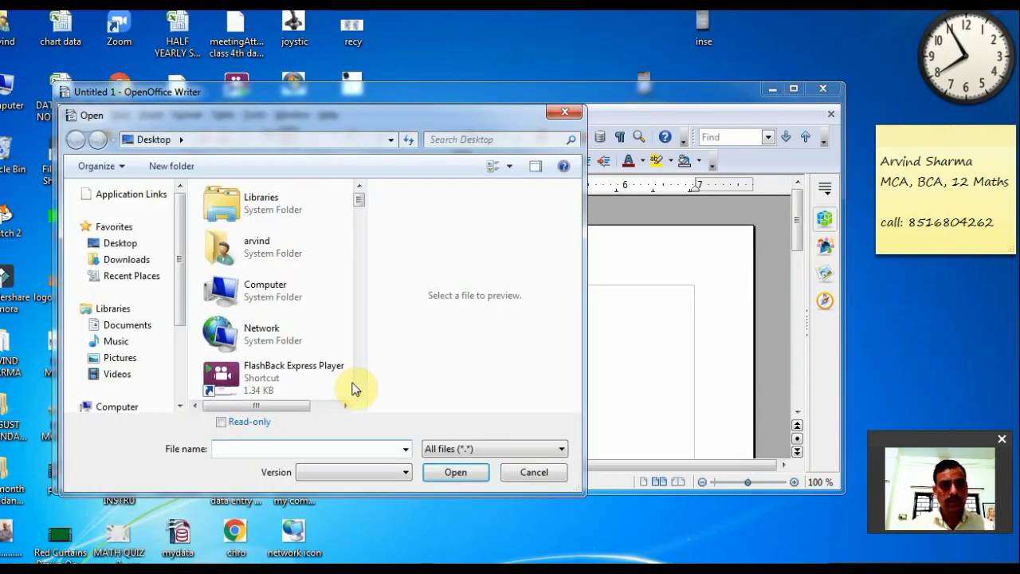
left_click(307, 376)
key("i")
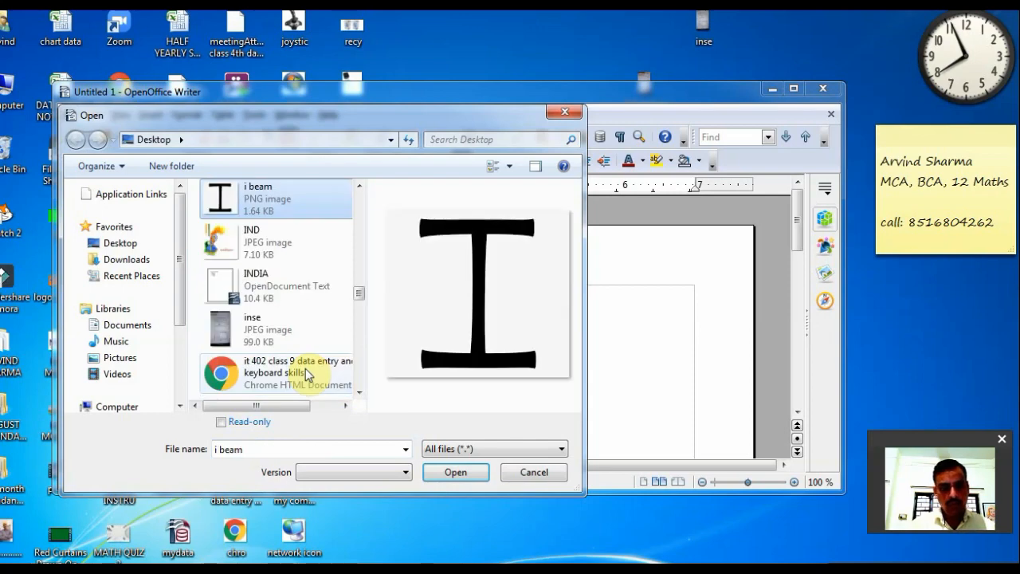
left_click(275, 295)
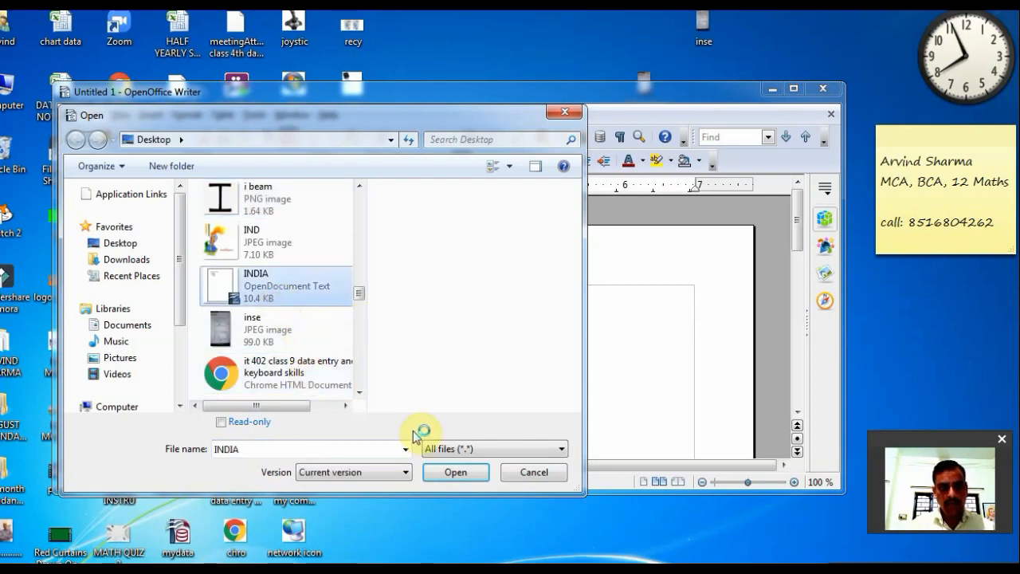
left_click(444, 476)
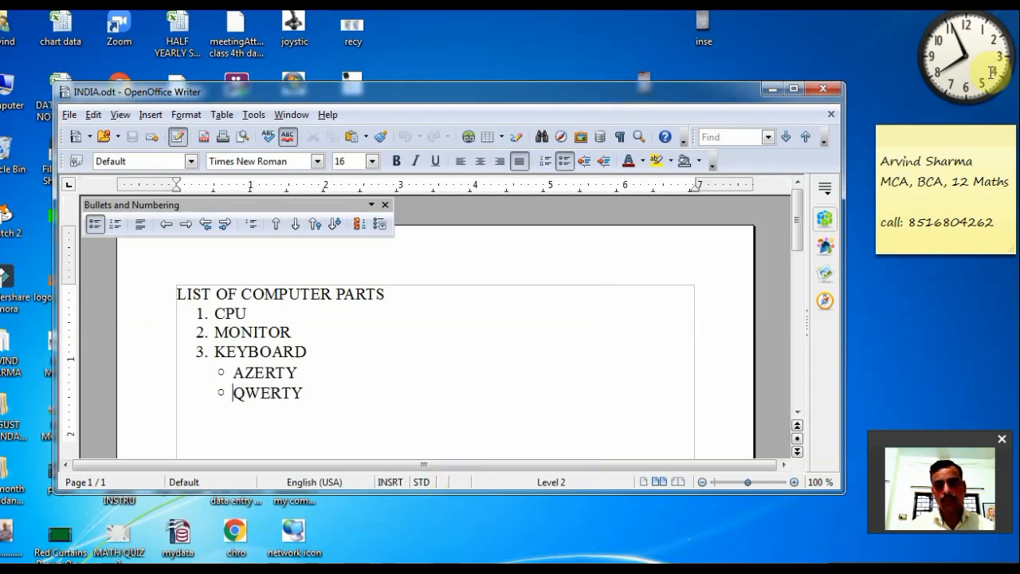
Close the Writer window and dismiss the Word warning about an open dialog box
left_click(819, 89)
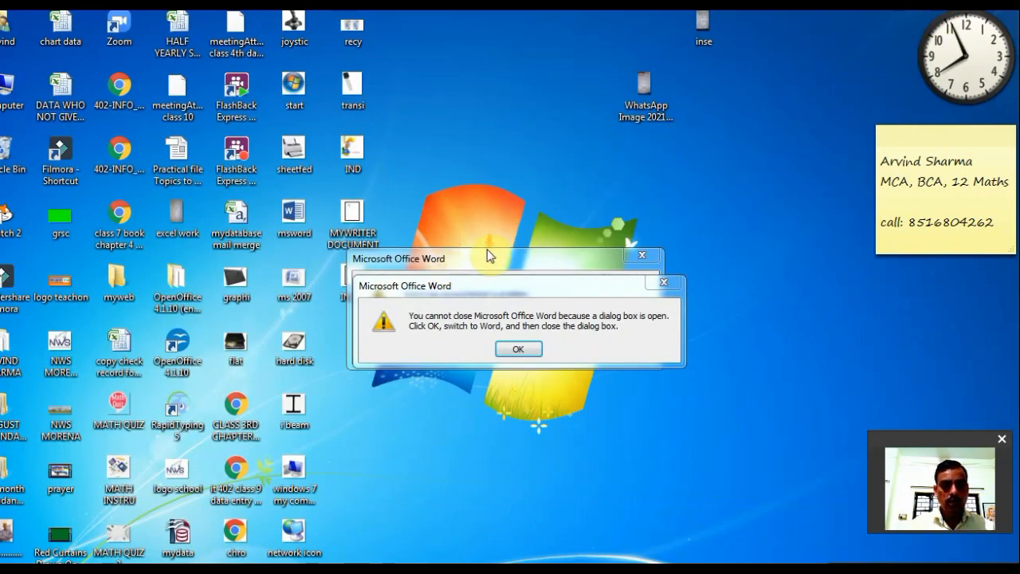
left_click(662, 283)
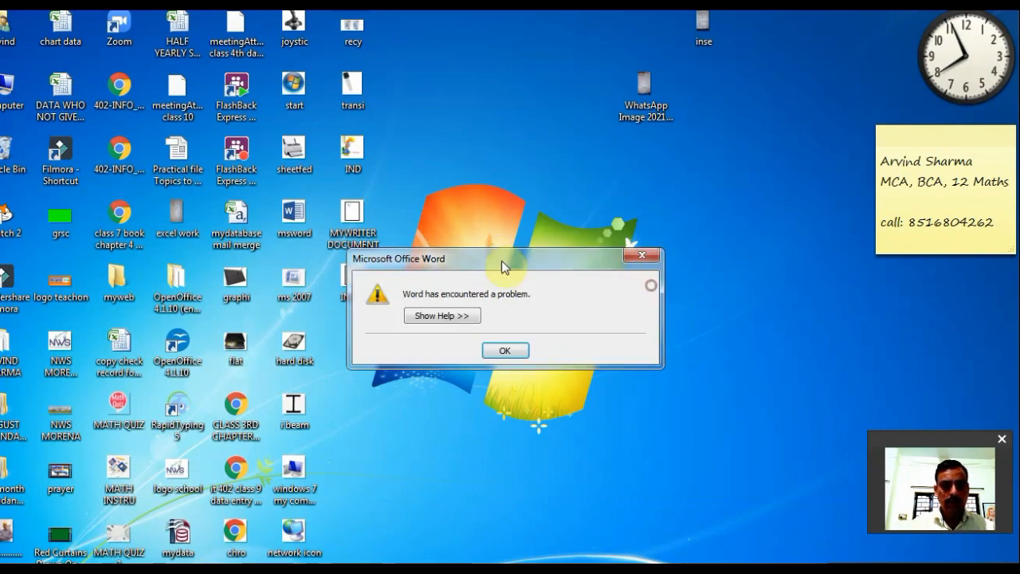
Move the MYWRITER DOCUMENT and INDIA file icons to an empty area of the desktop and dismiss the remaining Word error message
left_click_drag(355, 224, 473, 161)
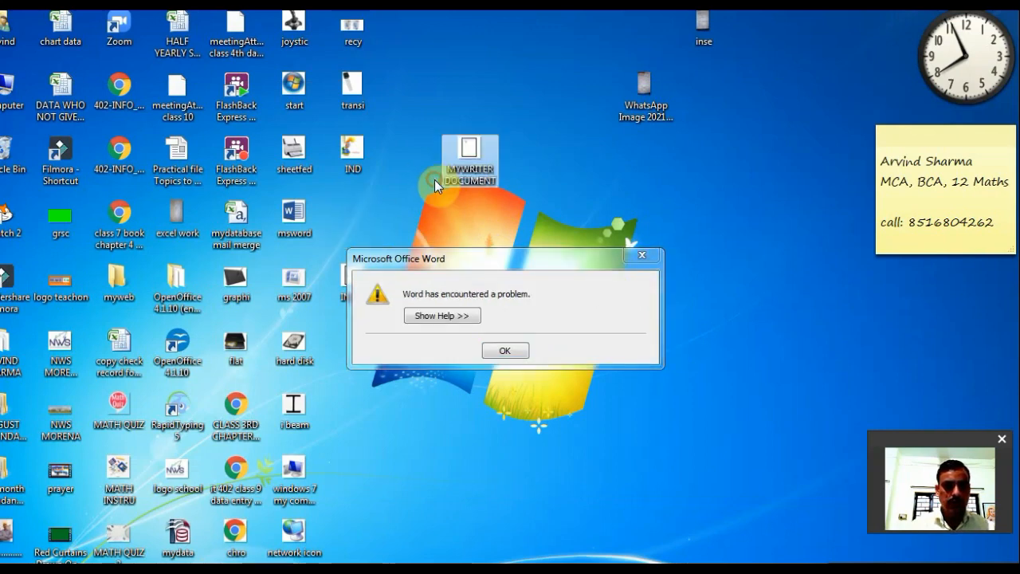
left_click_drag(438, 263, 582, 330)
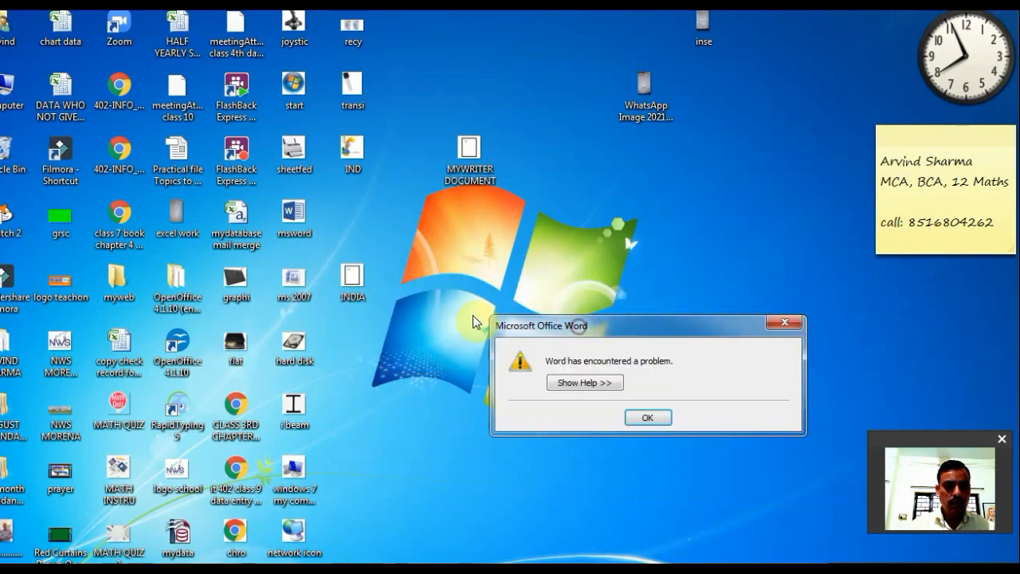
left_click(361, 296)
left_click_drag(361, 297, 480, 236)
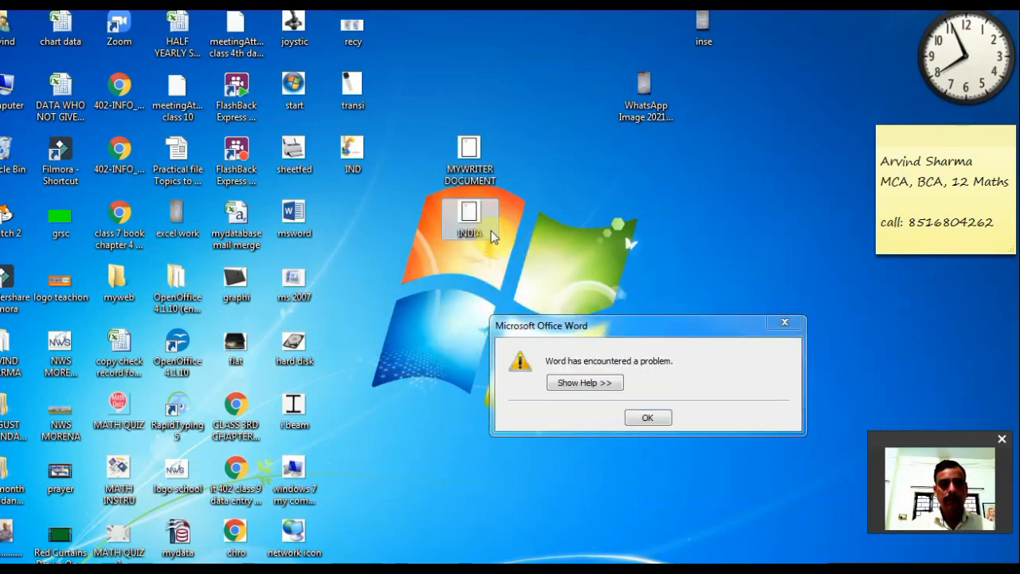
left_click(784, 322)
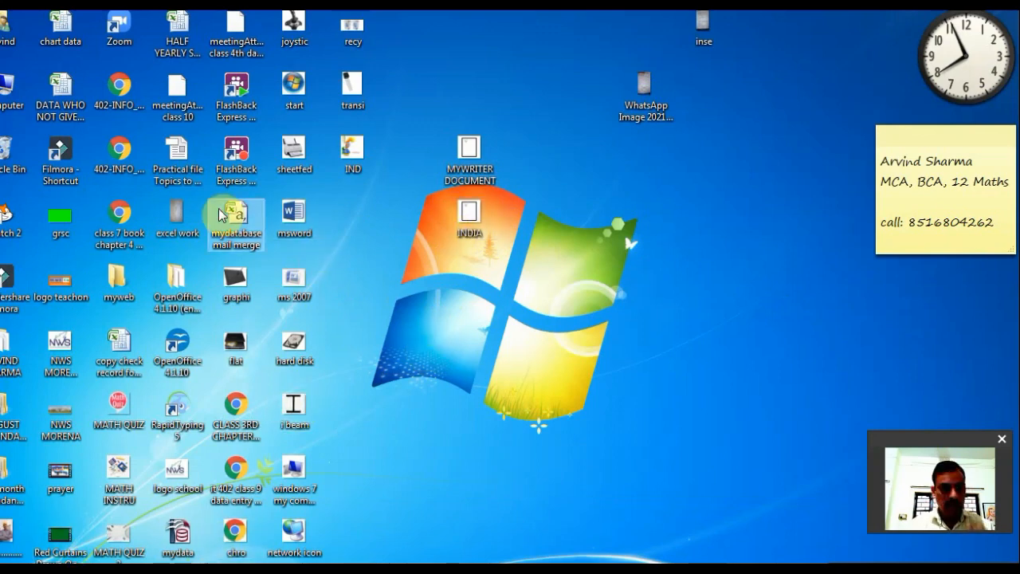
Relaunch OpenOffice with a blank text document and open the INDIA file from the Desktop
double_click(182, 357)
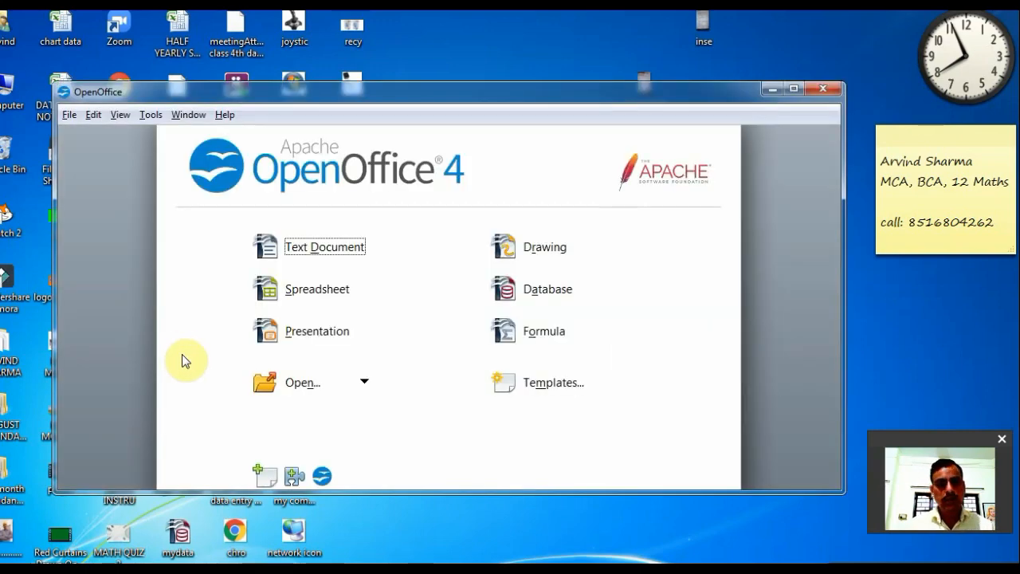
left_click(341, 248)
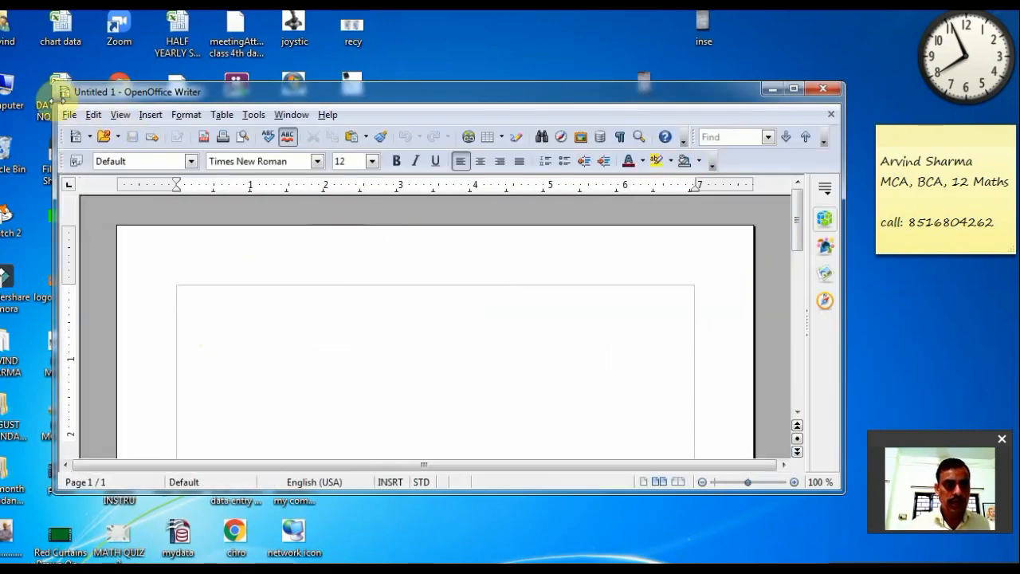
left_click(70, 116)
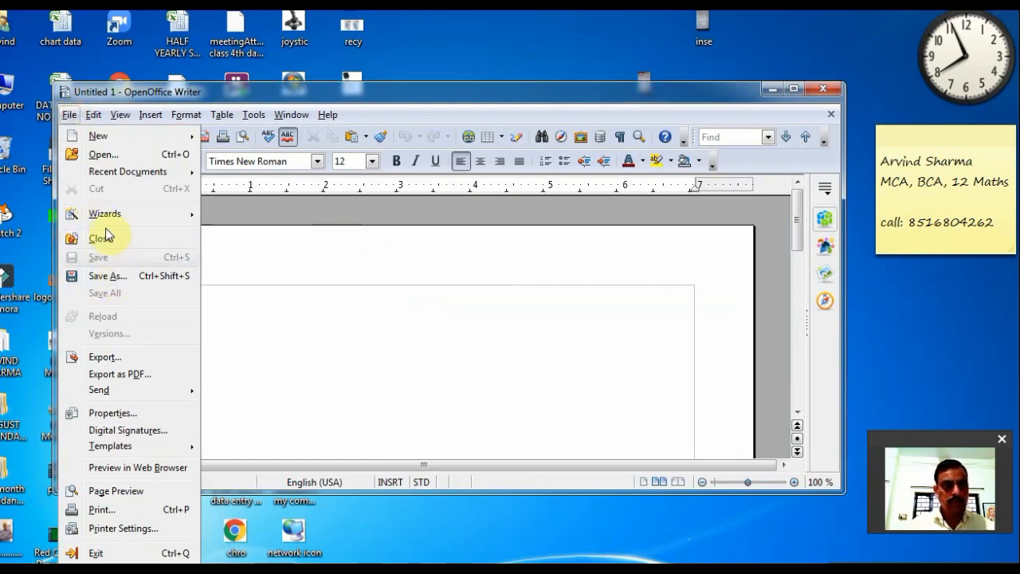
left_click(103, 155)
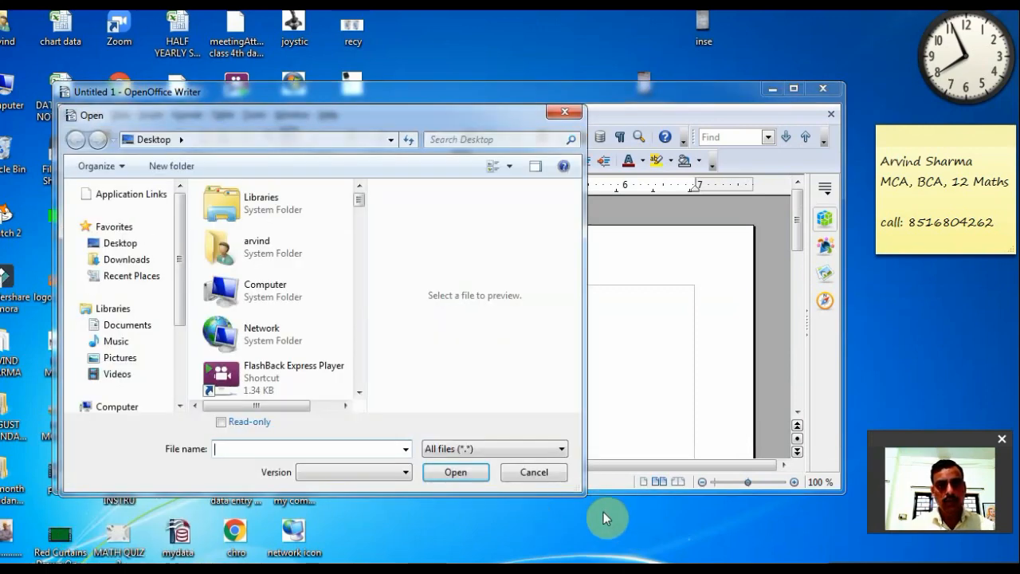
left_click(259, 308)
key("i")
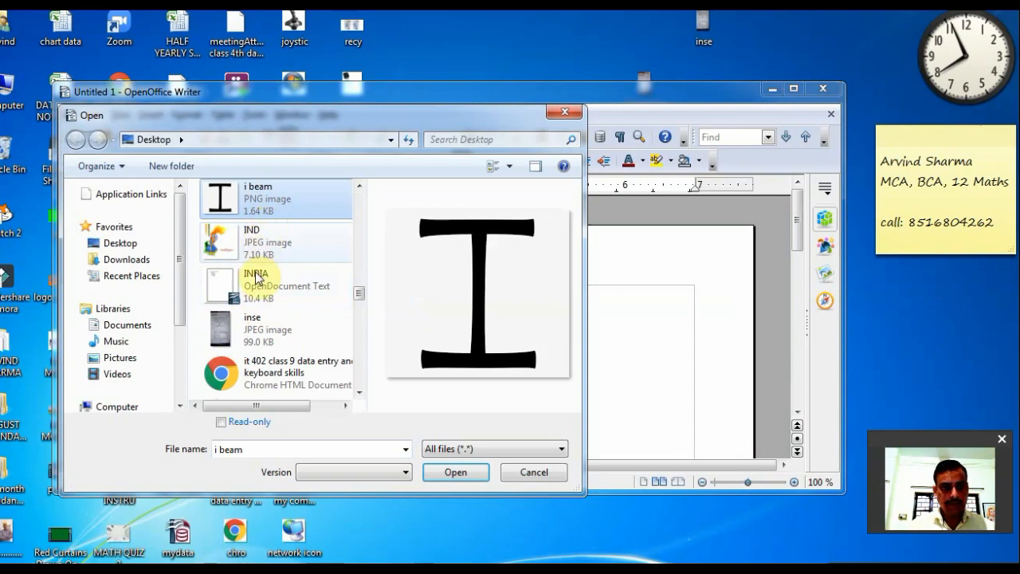
left_click(255, 283)
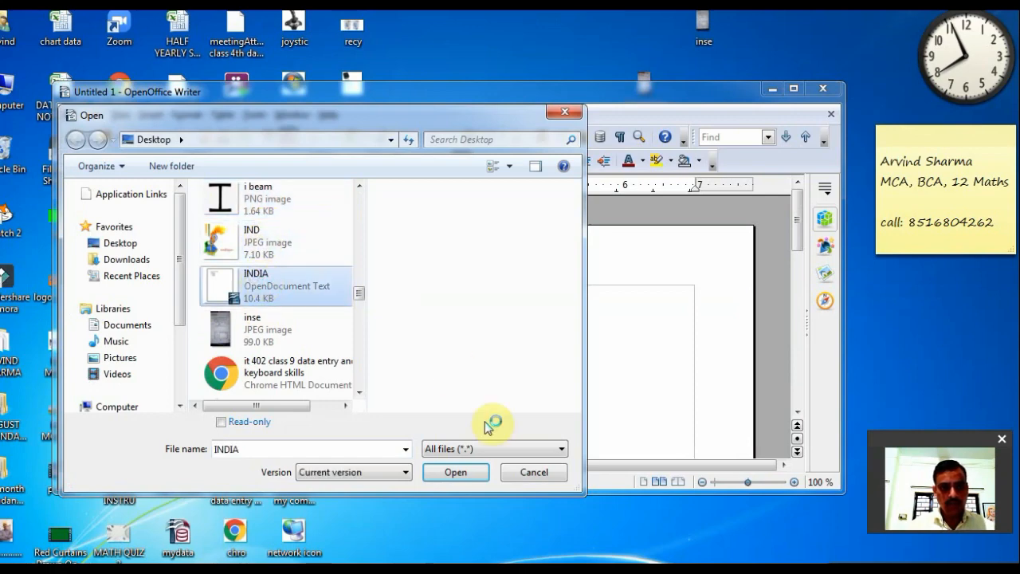
left_click(454, 473)
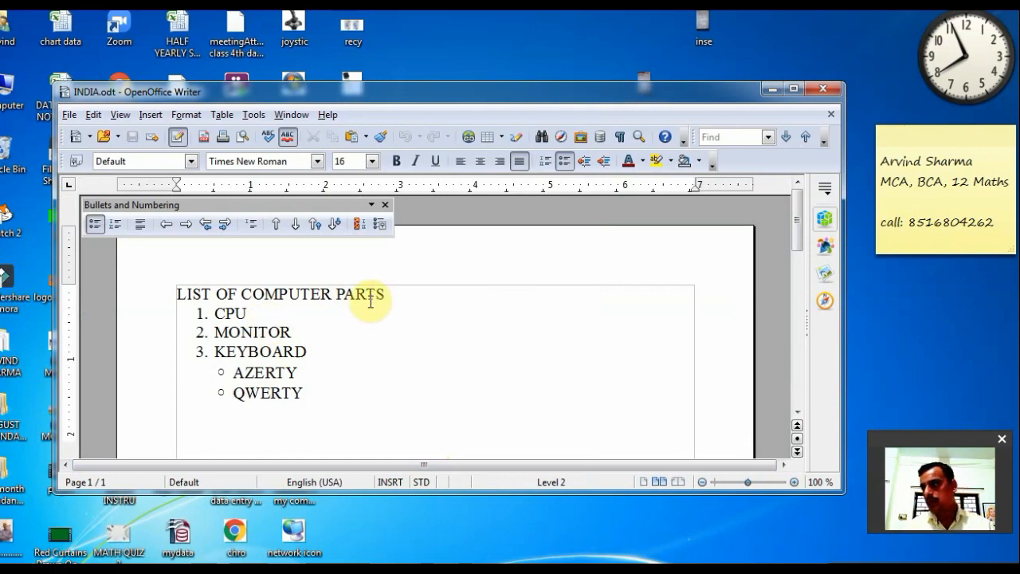
Open the print settings for the document and set the page range to 2,3 and the number of copies to 3
left_click(69, 114)
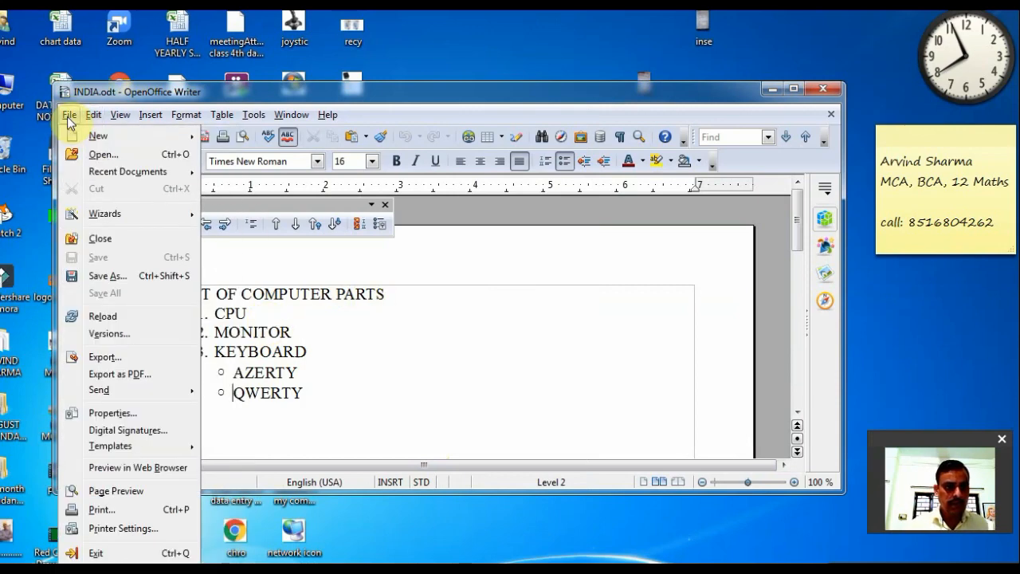
left_click(101, 510)
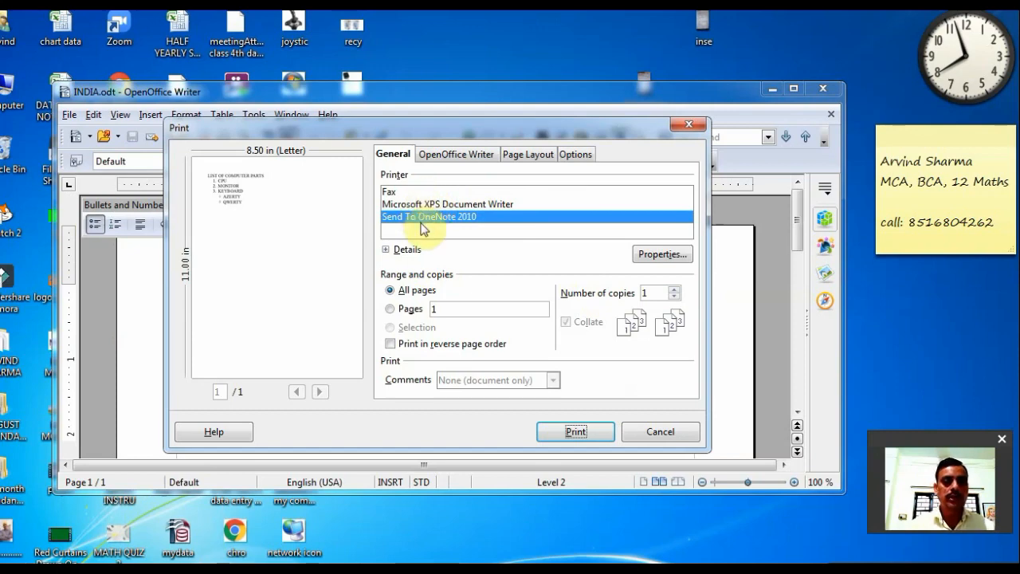
left_click(433, 308)
type("1")
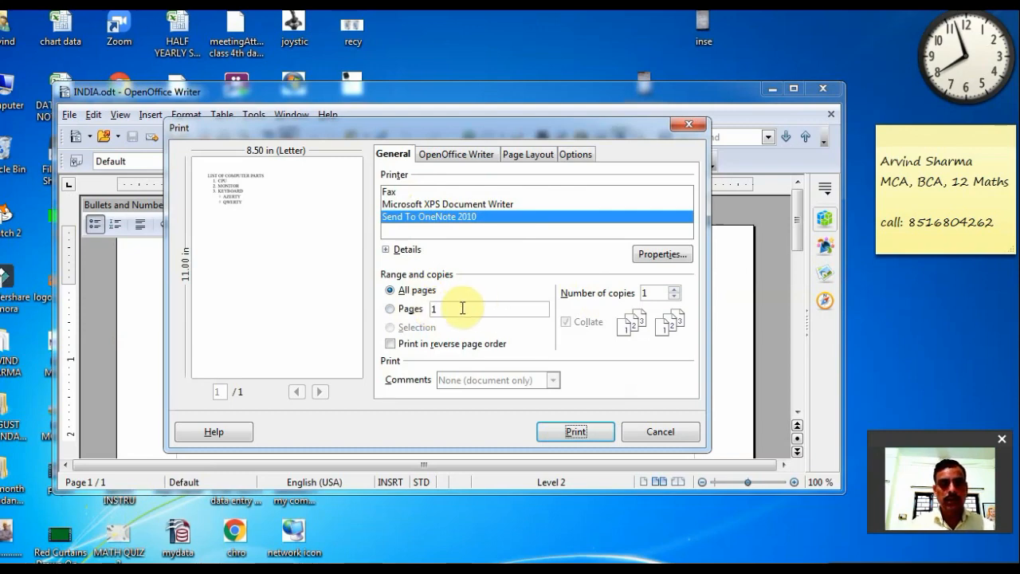
left_click(448, 308)
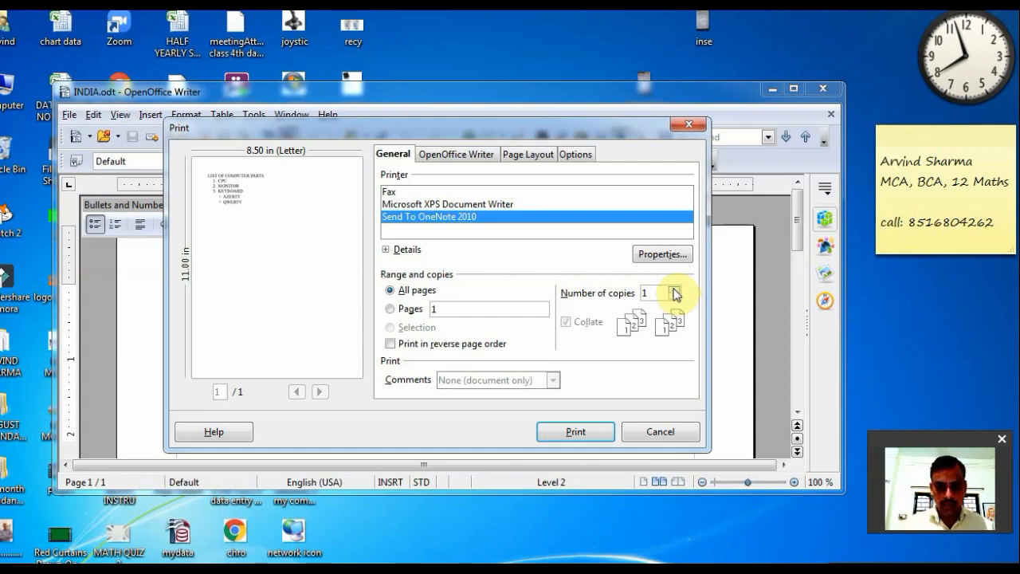
type("2,3")
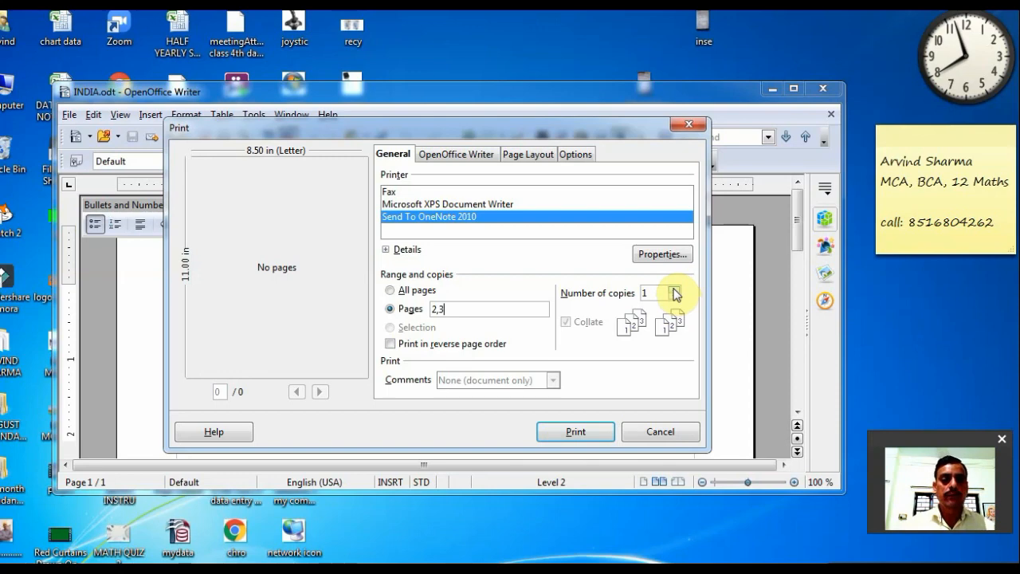
left_click(674, 290)
left_click(674, 291)
left_click(674, 289)
left_click(672, 297)
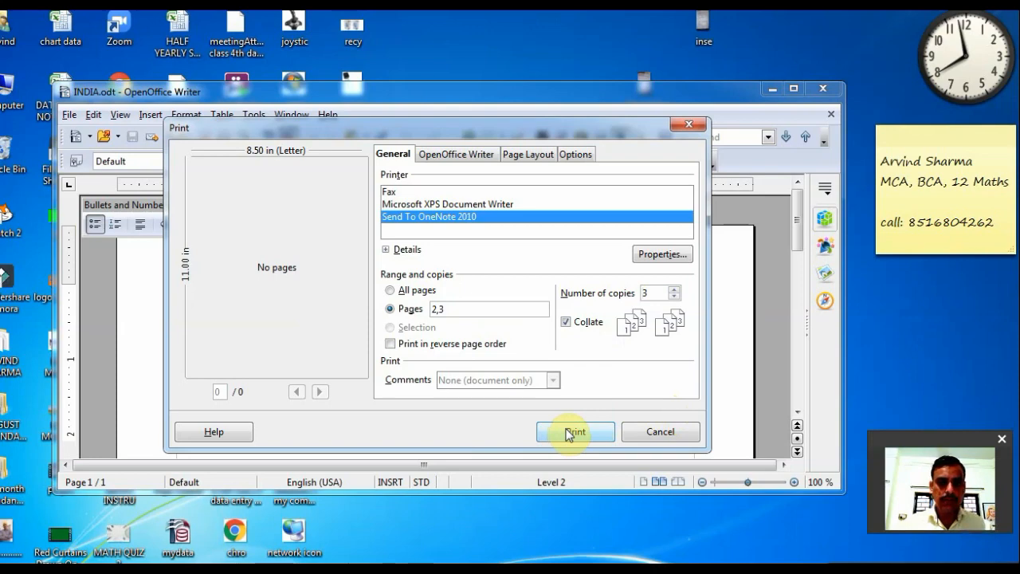
Review the OpenOffice Writer, Page Layout and Options print settings, and leave without printing
left_click(441, 157)
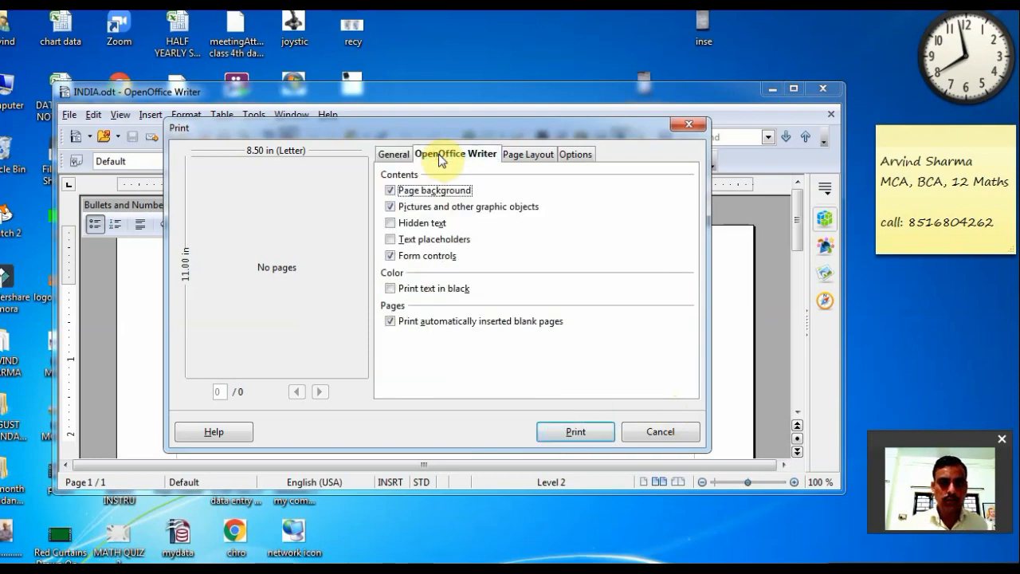
left_click(514, 153)
left_click(575, 156)
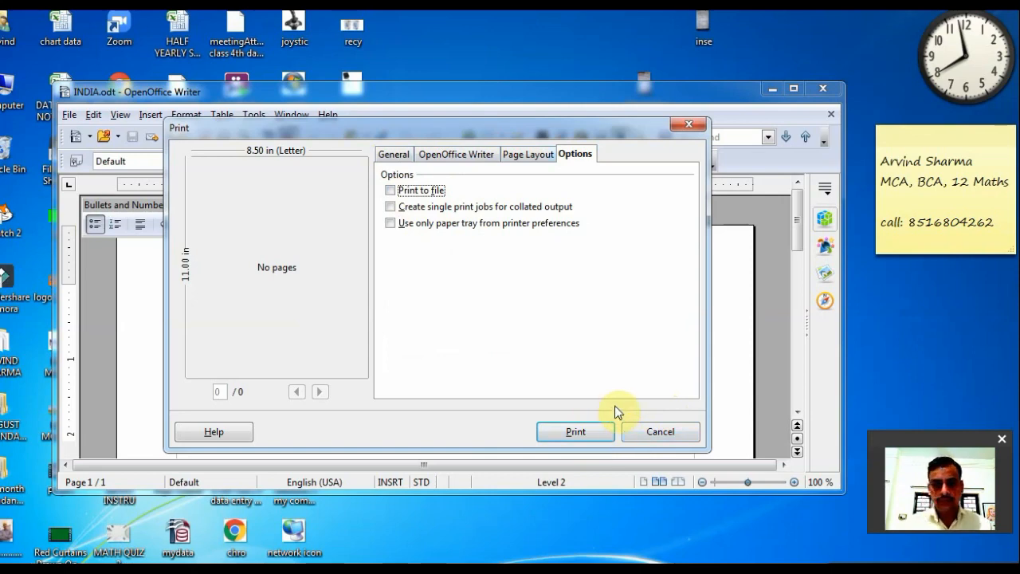
left_click(657, 431)
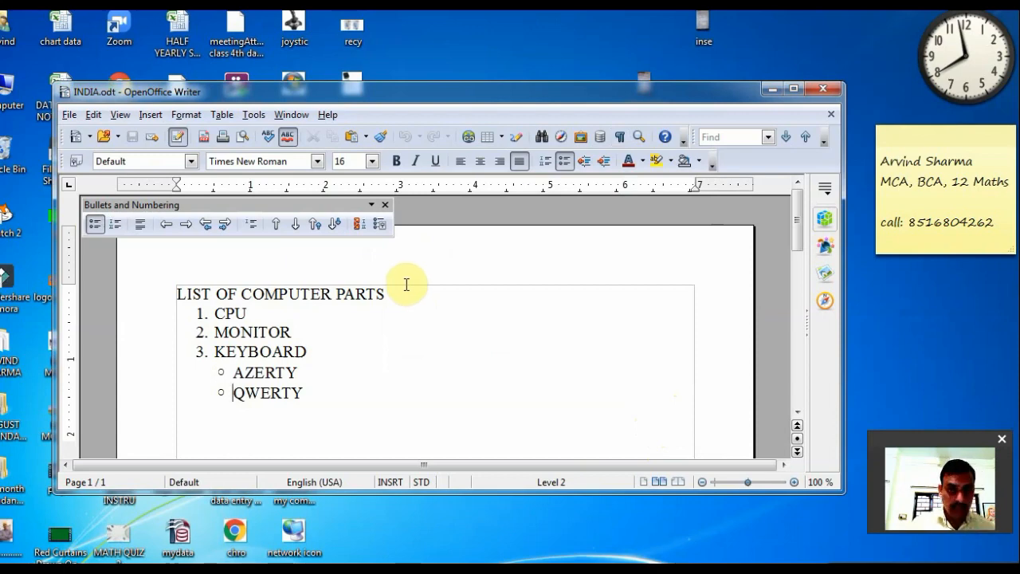
Shift the floating Bullets and Numbering toolbar aside and close it
left_click(311, 205)
left_click_drag(311, 209, 371, 212)
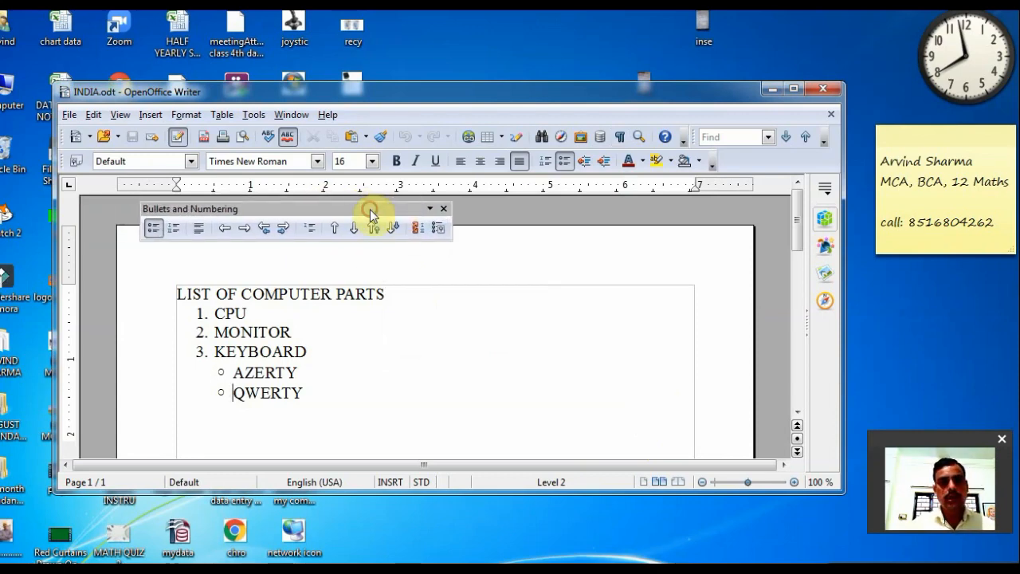
left_click(444, 209)
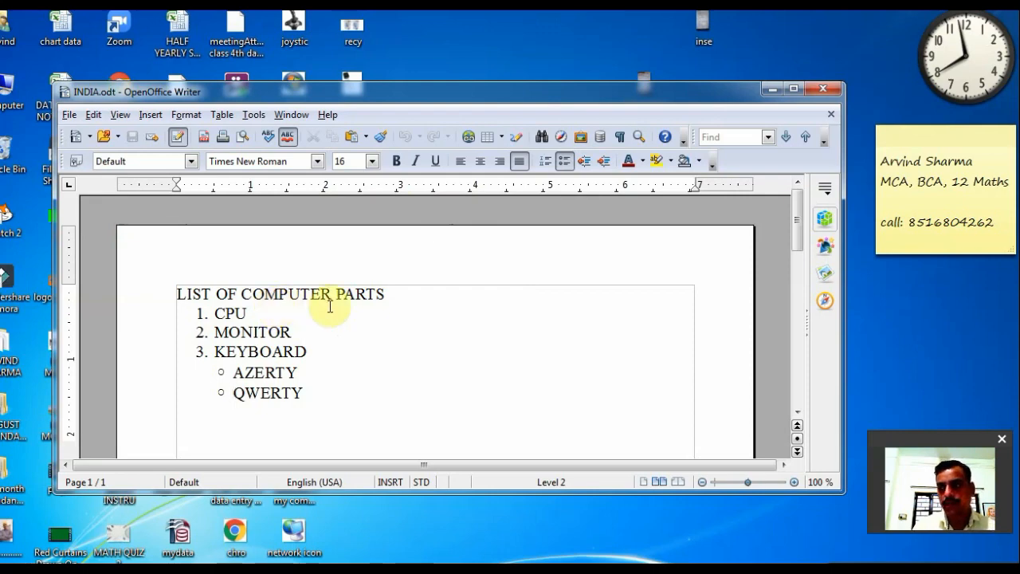
Delete the word PARTS from the end of the heading LIST OF COMPUTER PARTS
left_click(386, 293)
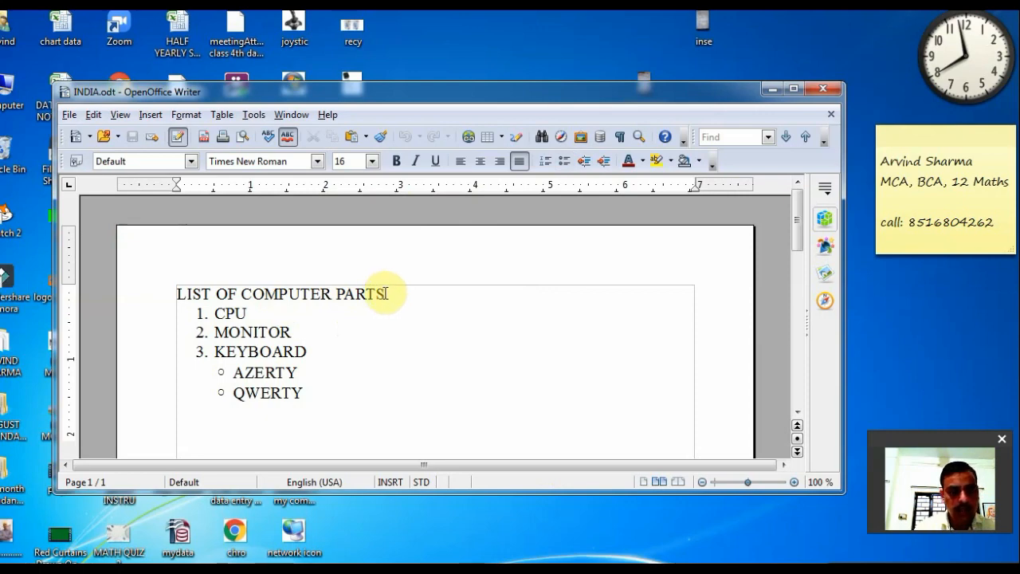
key("BackSpace")
key("BackSpace")
key("BackSpace")
key("BackSpace")
key("BackSpace")
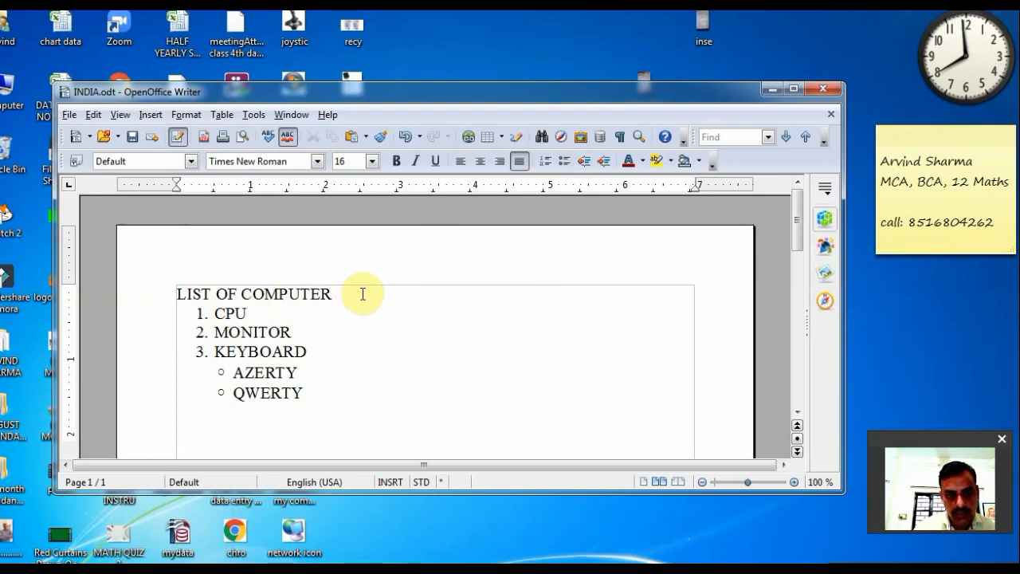
Delete the word COMPUTER from the heading so that it reads LIST OF
left_click(241, 294)
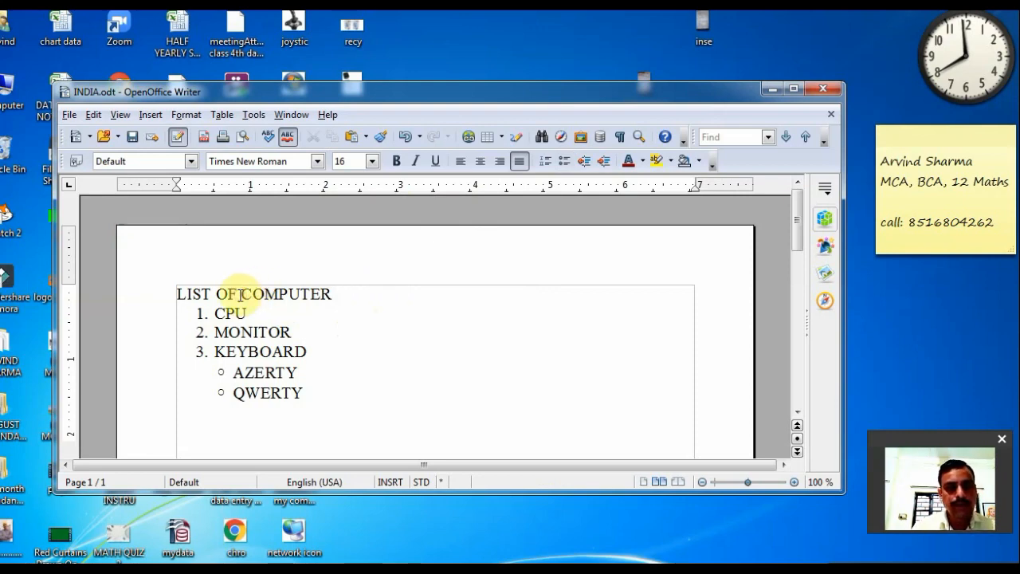
key("Delete")
key("Delete")
key("Delete")
key("Delete")
key("Delete")
key("Delete")
key("Delete")
key("Delete")
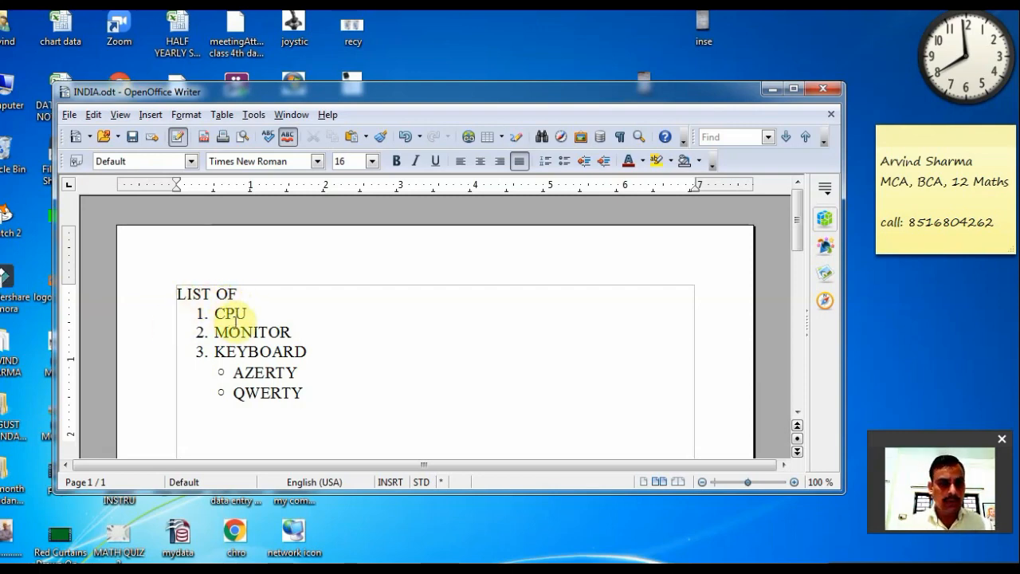
Make the list item MONITOR bold and set its font color to light red
double_click(240, 333)
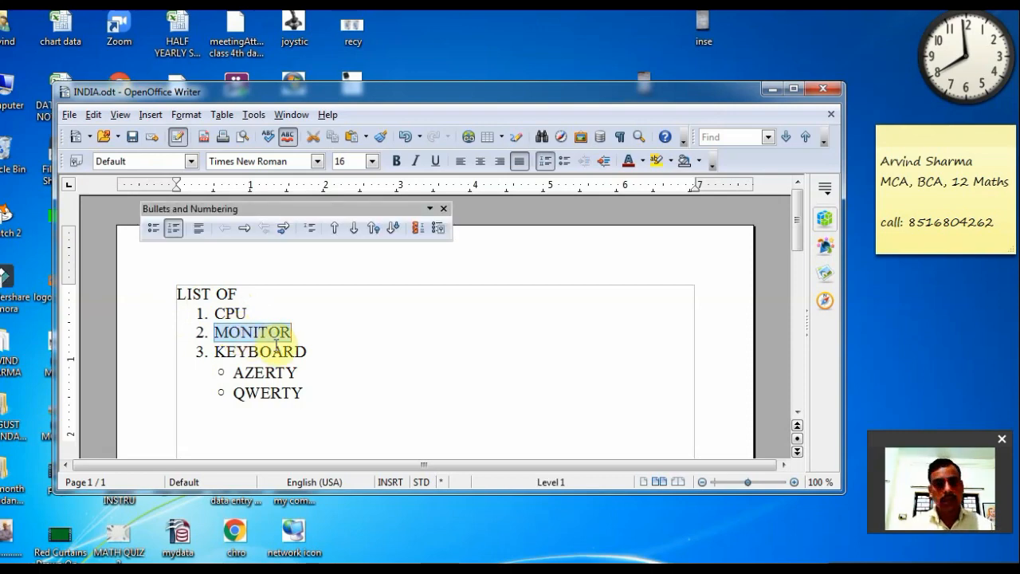
left_click(398, 162)
left_click(629, 162)
left_click(642, 161)
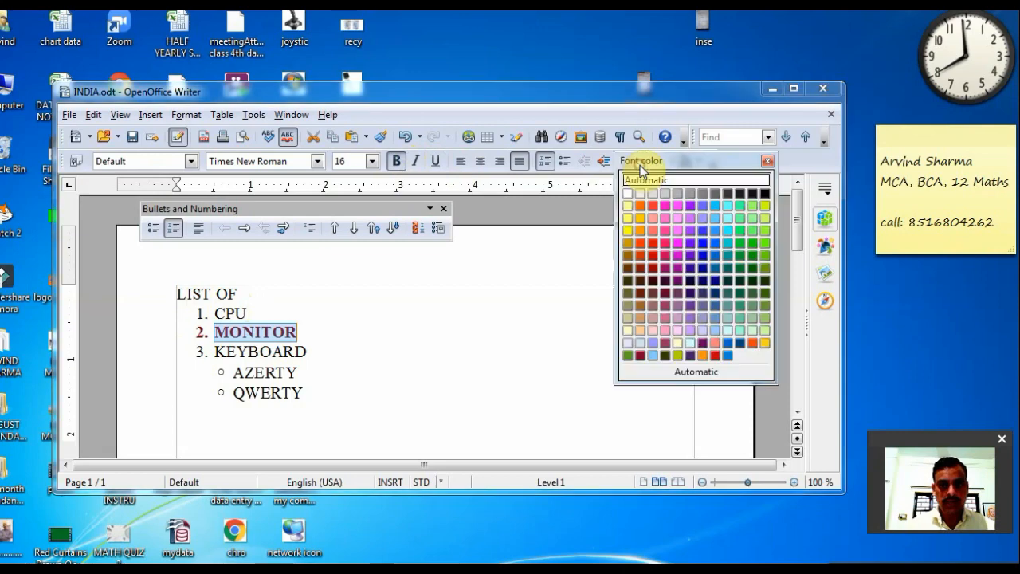
left_click(654, 205)
left_click(461, 401)
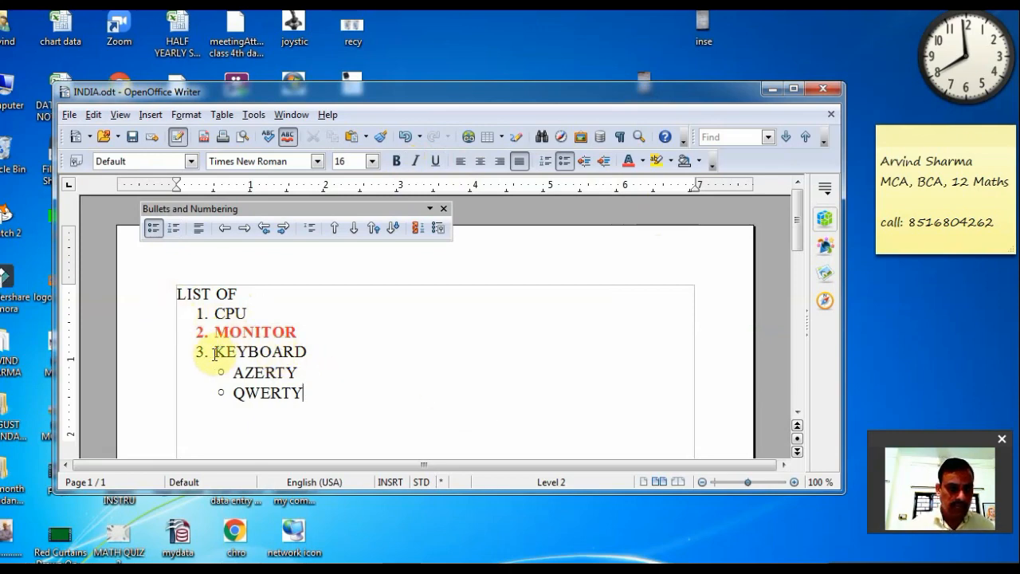
Underline KEYBOARD and its sub-items AZERTY and QWERTY, and set their font color to green
left_click_drag(213, 352, 302, 401)
left_click(438, 162)
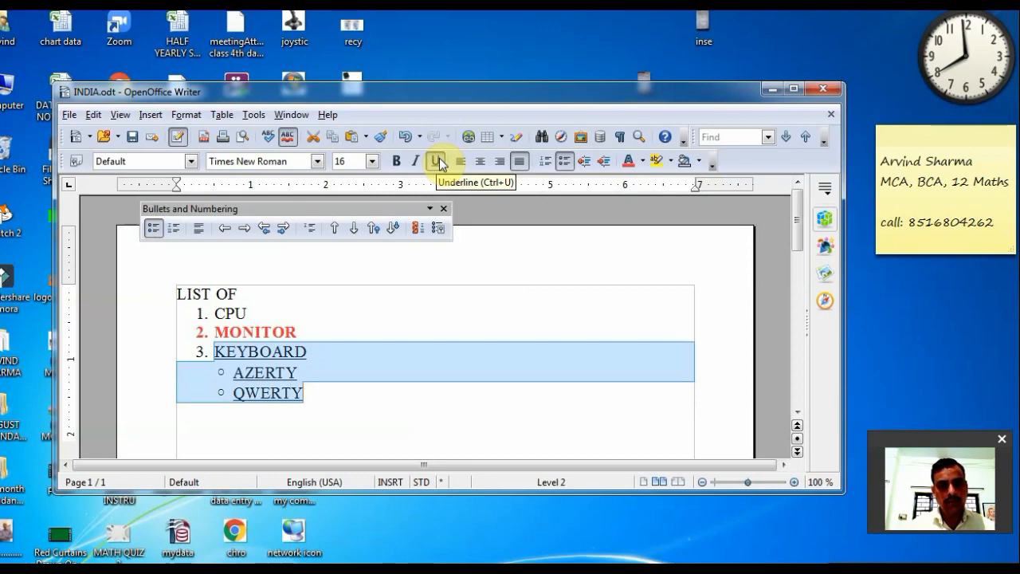
left_click(642, 161)
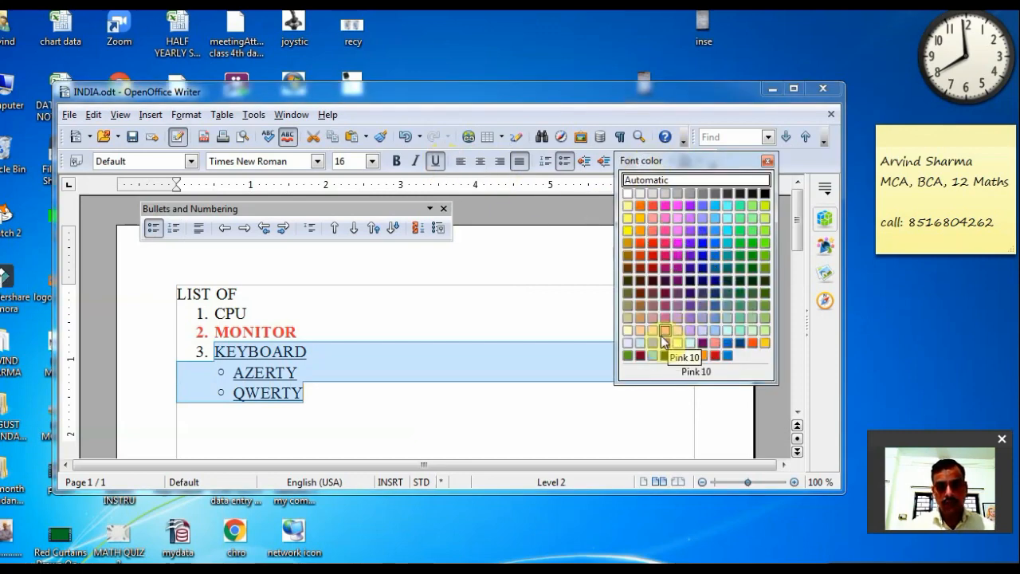
left_click(629, 355)
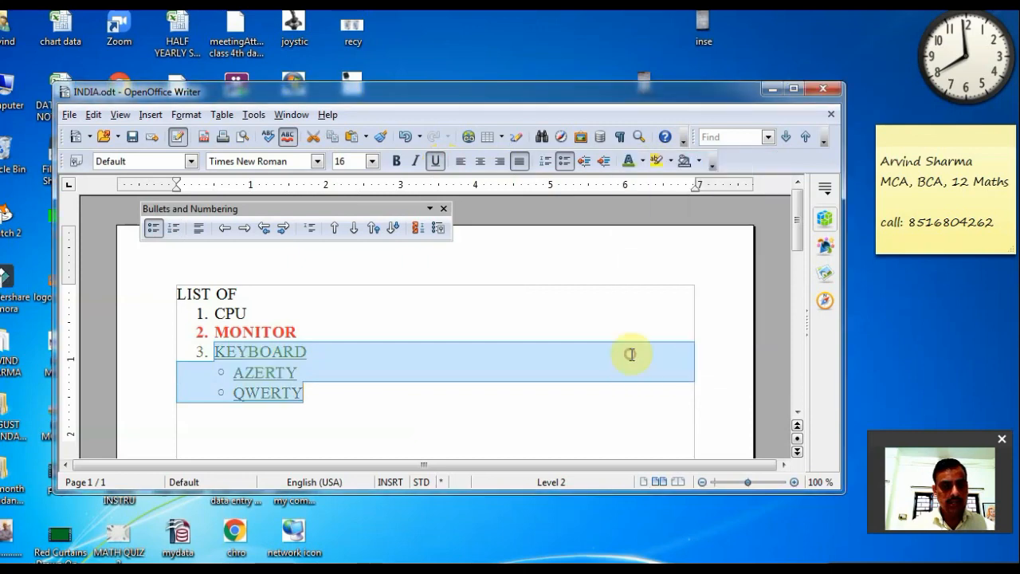
left_click(445, 382)
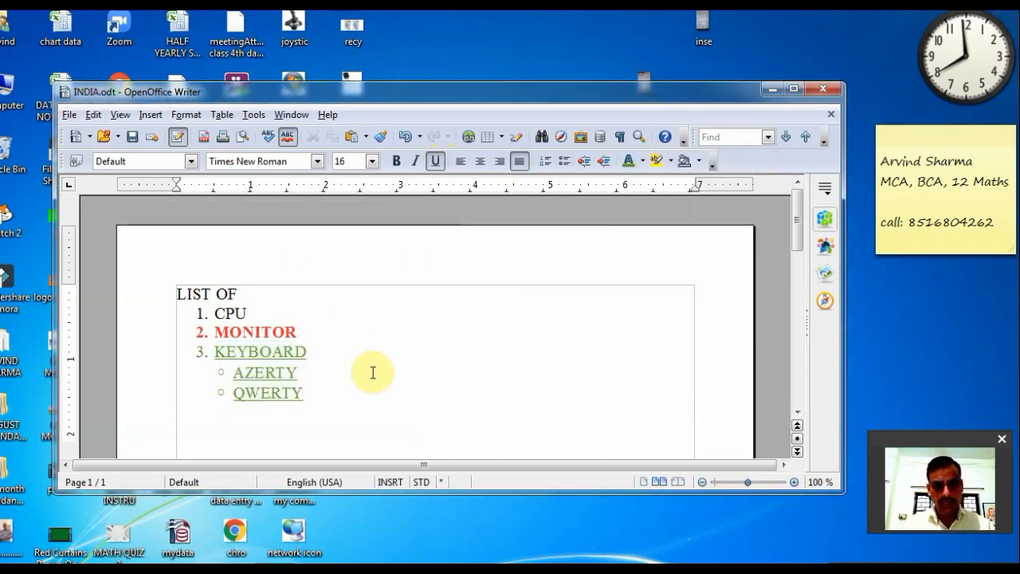
Add a three-line paragraph of random capital letters below the list and make it bold, italic and red
type("DSLFJLSADF LKADSJFLKSDAAD DFLADSKKDFJFLKADSDAJFKLSDAAJFKLSDAJDFKLSAJDKLFJSDLKDFJLKADSDJFKLASDJDFLKJADSKLF")
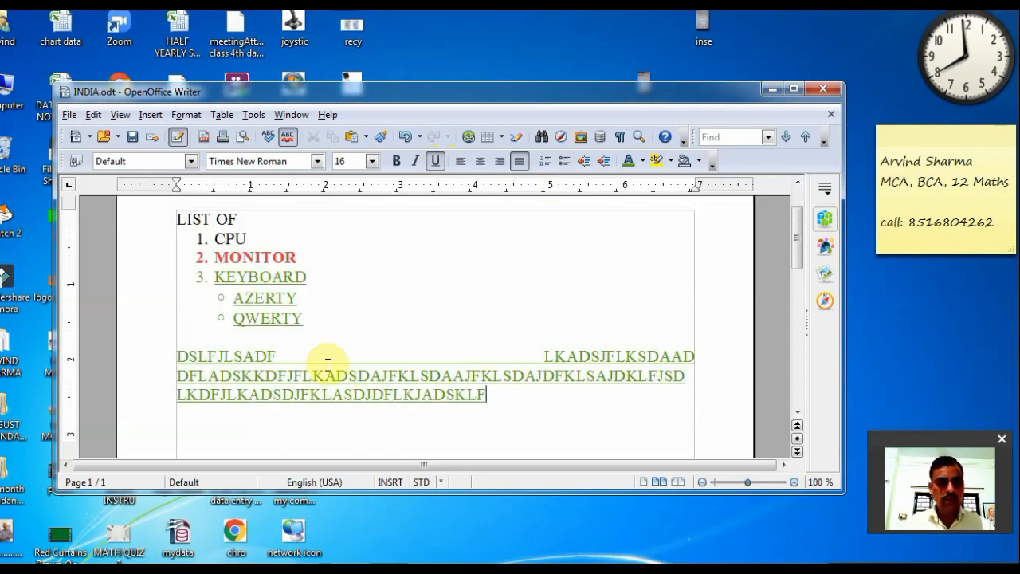
left_click_drag(181, 355, 378, 424)
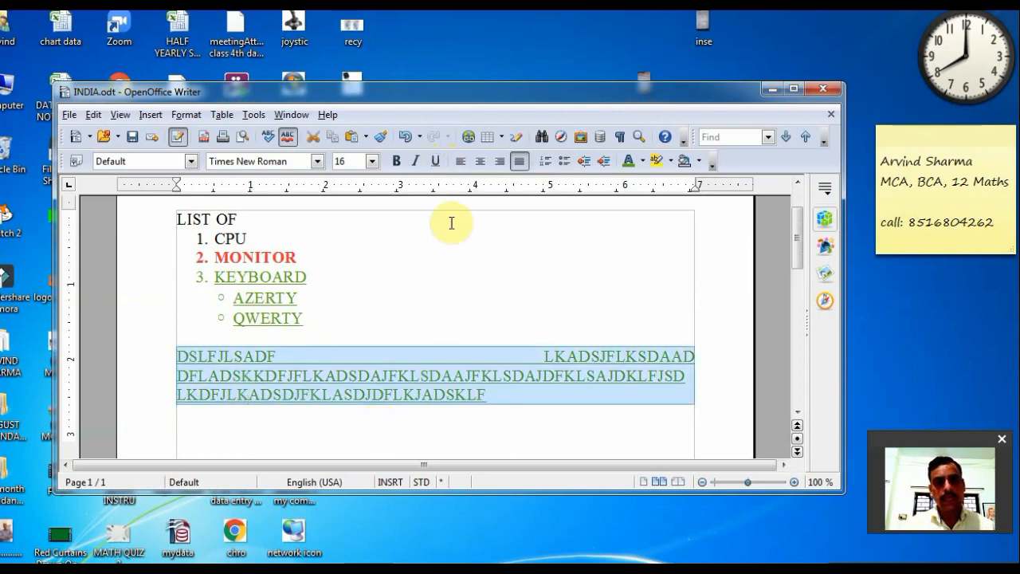
left_click(397, 161)
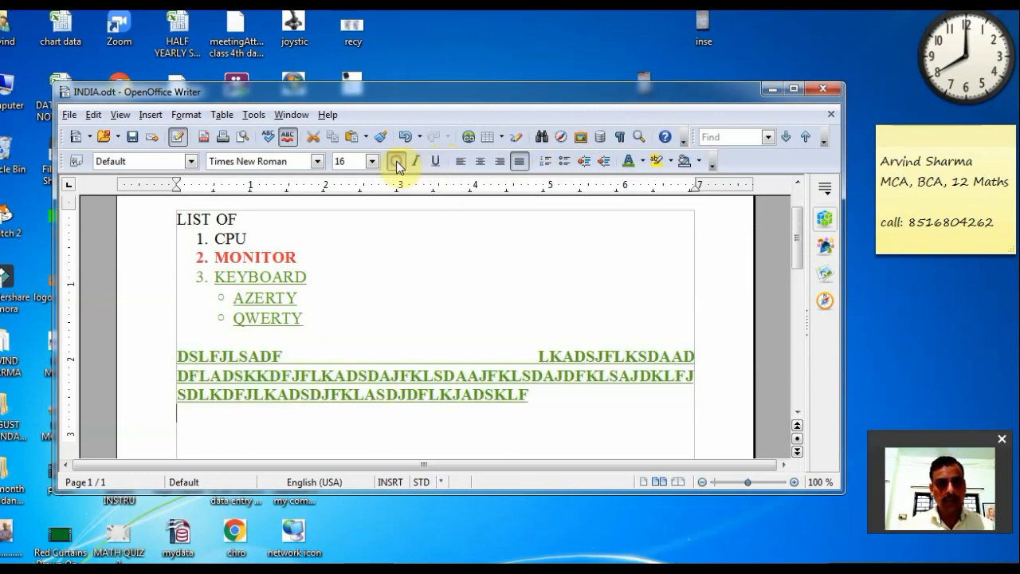
left_click(645, 162)
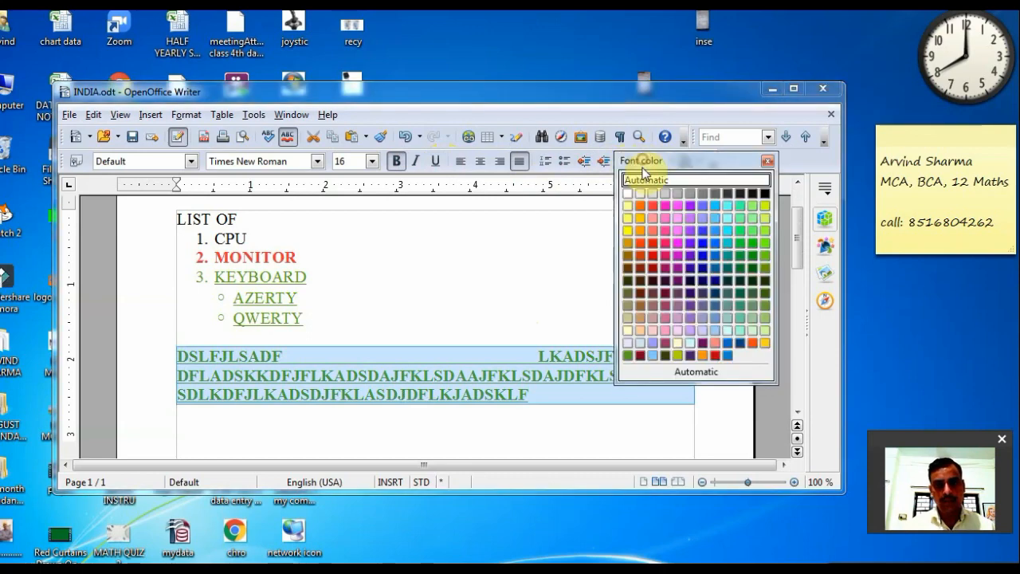
left_click(652, 241)
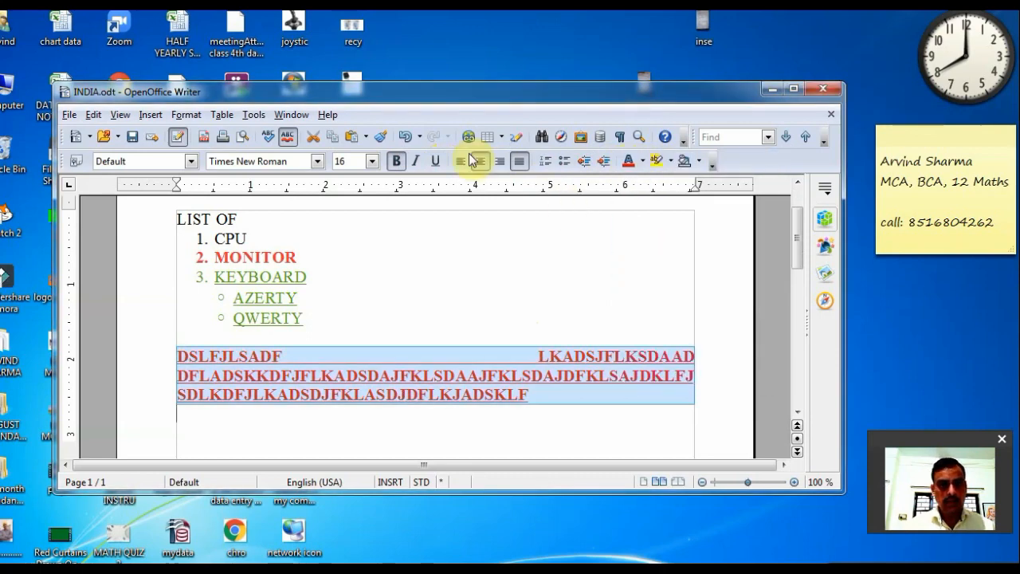
left_click(415, 162)
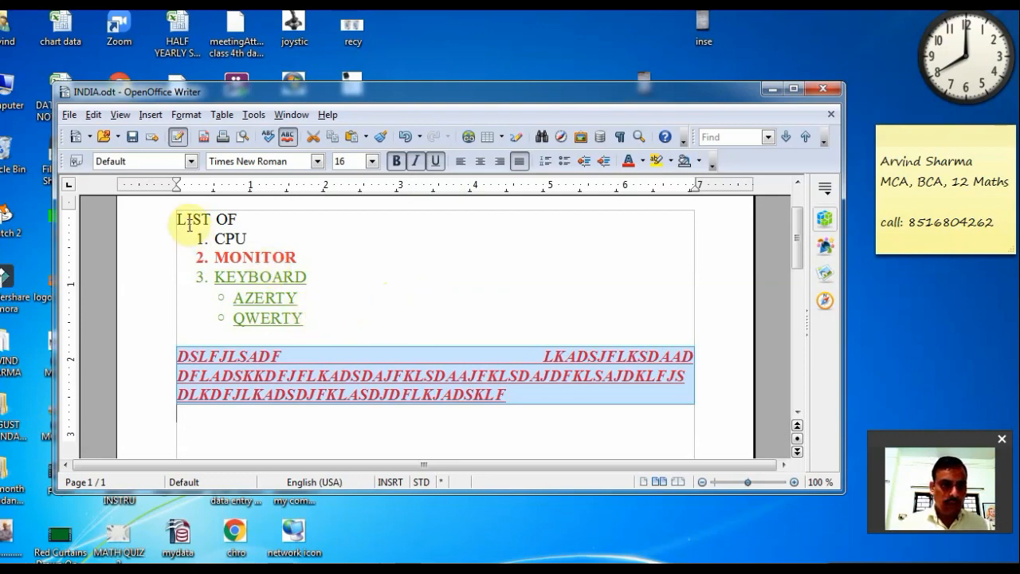
Set the font color of the whole text, from the heading to the filler paragraph, to blue
left_click_drag(179, 220, 499, 426)
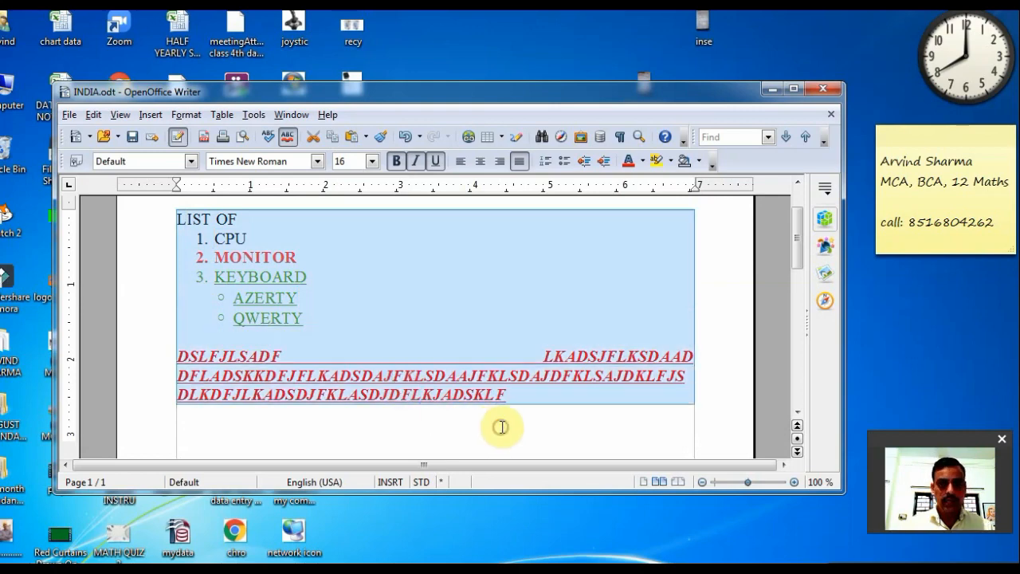
left_click(643, 162)
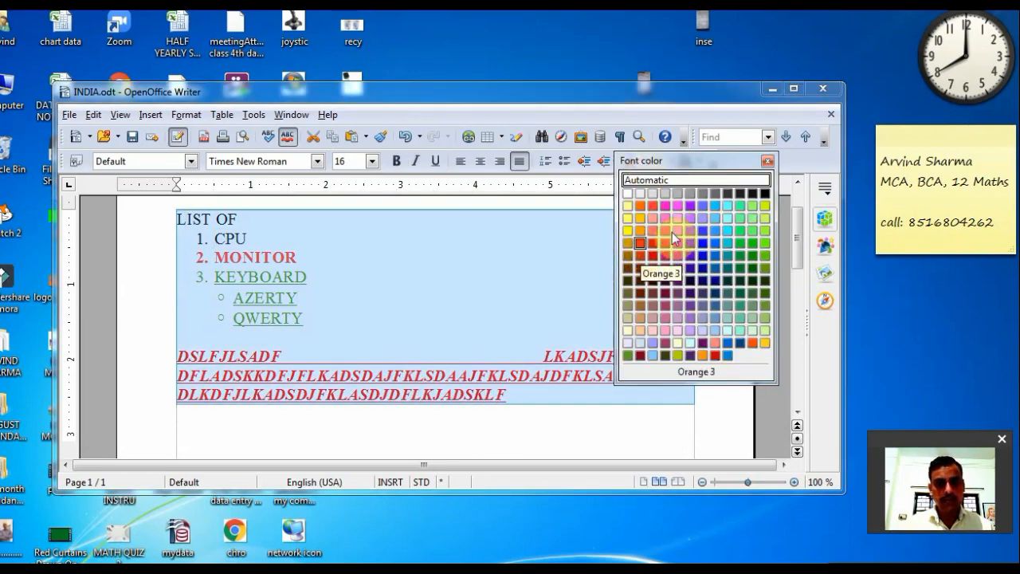
left_click(702, 243)
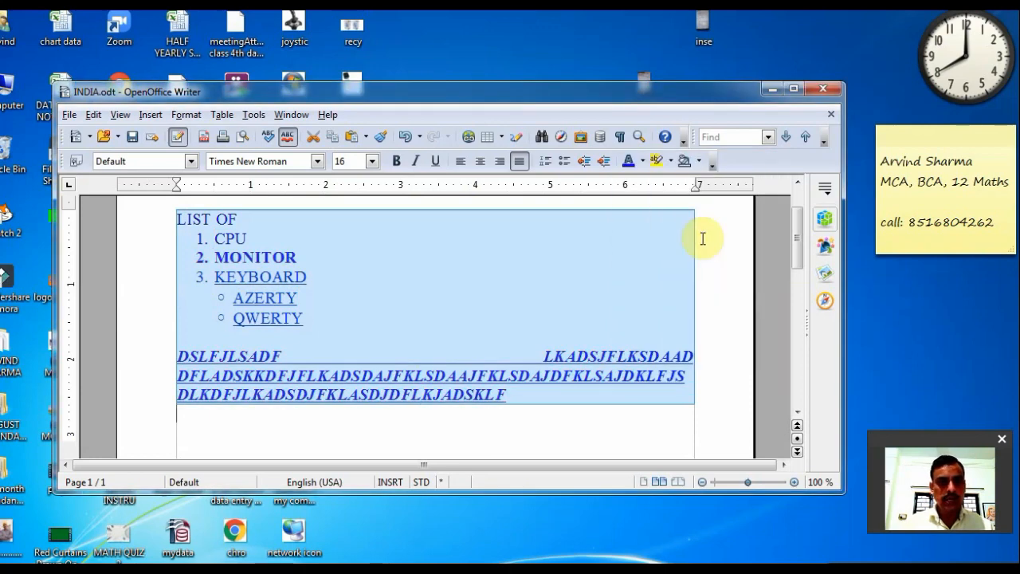
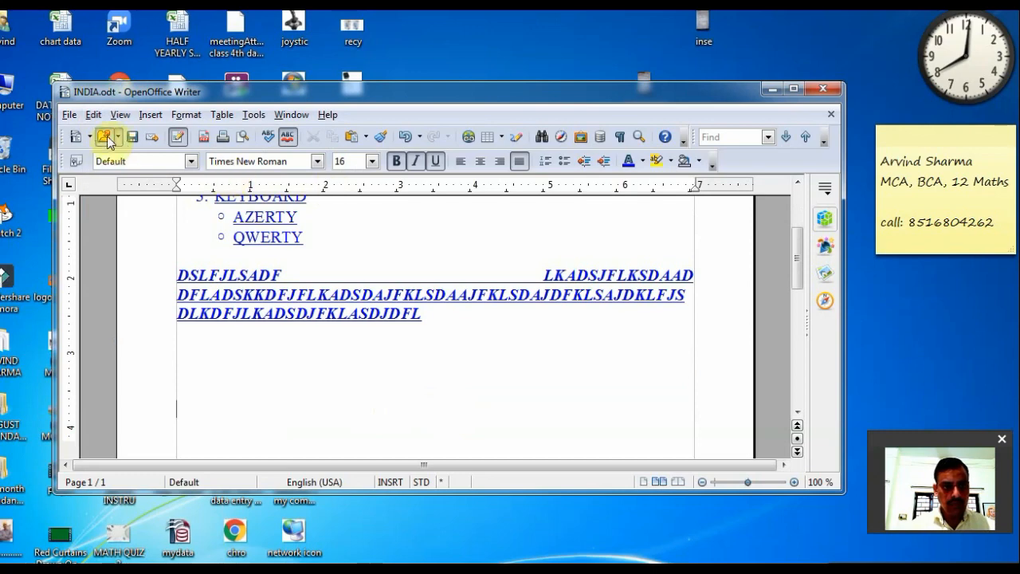
Paste a copy of the filler paragraph below the original, and move that copy further down by cutting and pasting it
left_click(93, 115)
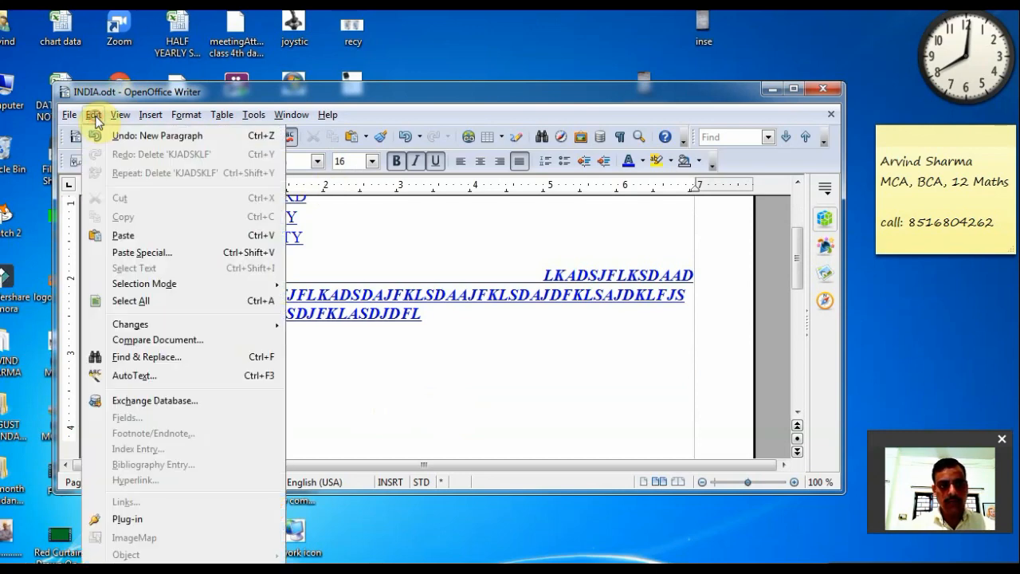
left_click(126, 235)
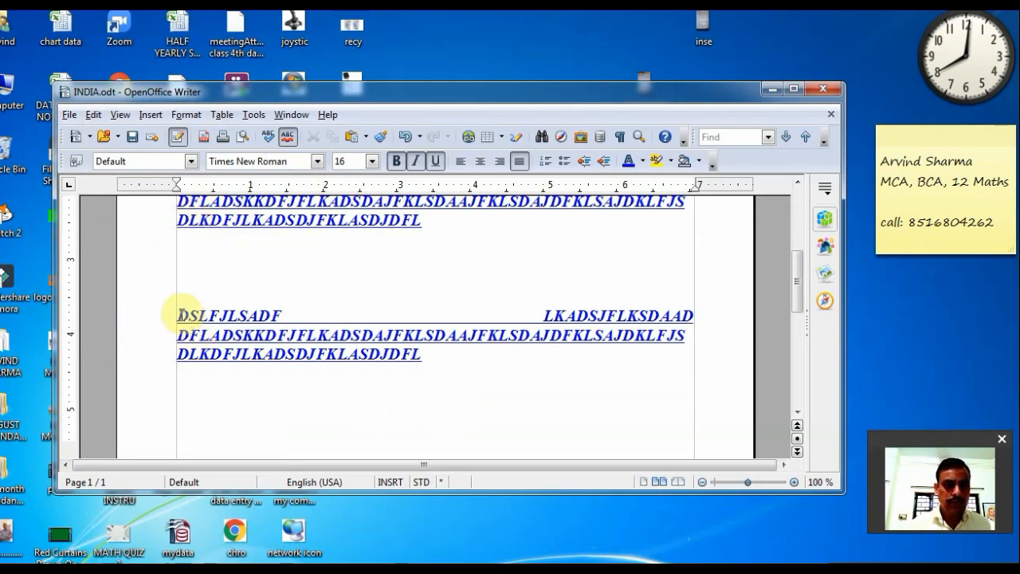
left_click_drag(179, 315, 409, 366)
left_click(93, 114)
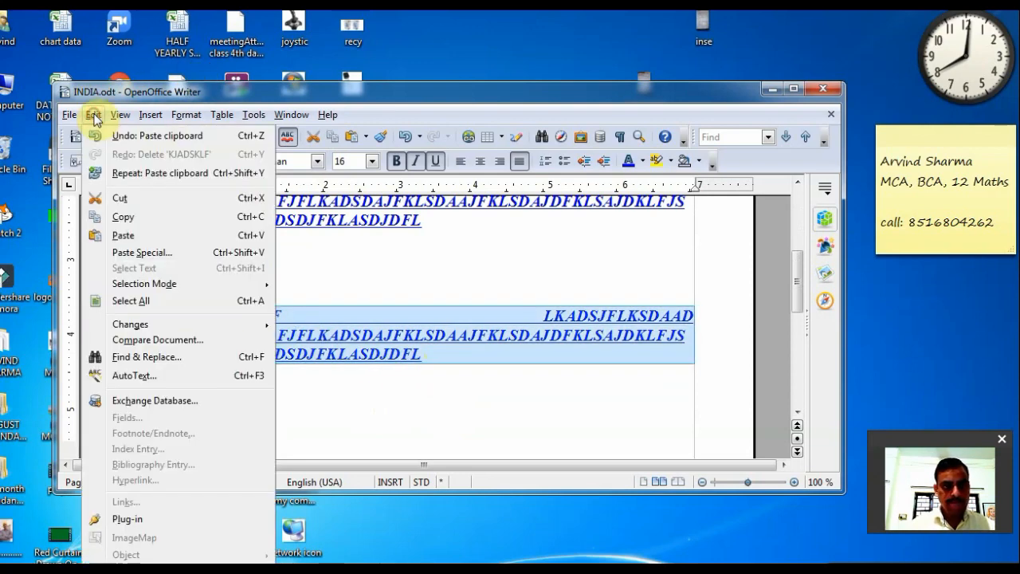
left_click(132, 206)
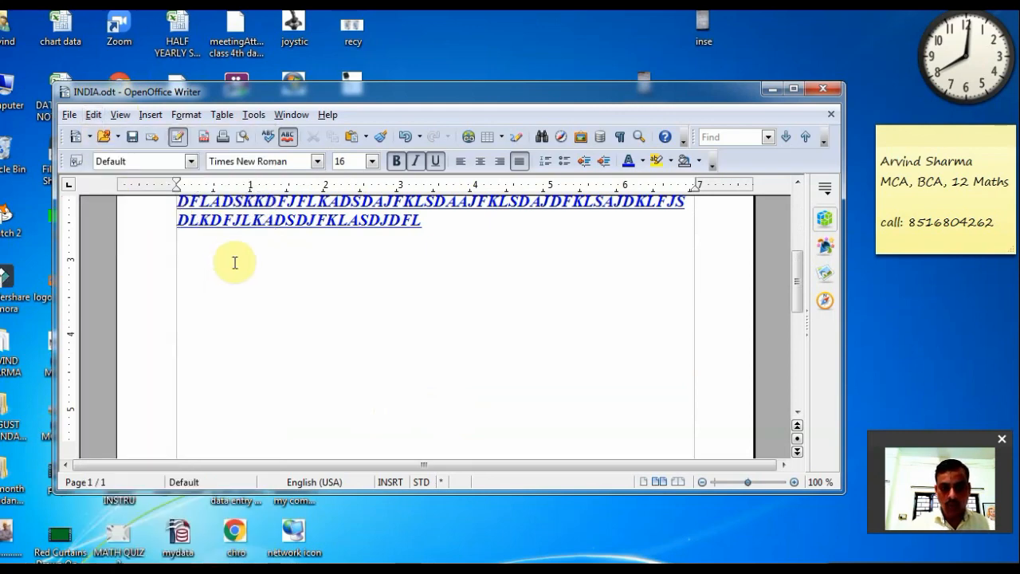
scroll(233, 262, "down", 2)
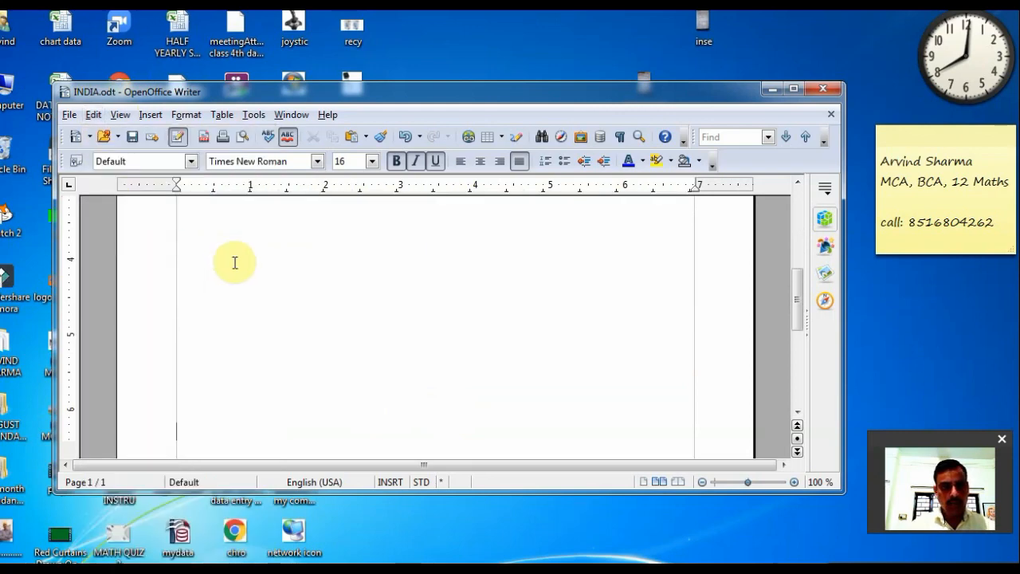
left_click(94, 116)
left_click(120, 234)
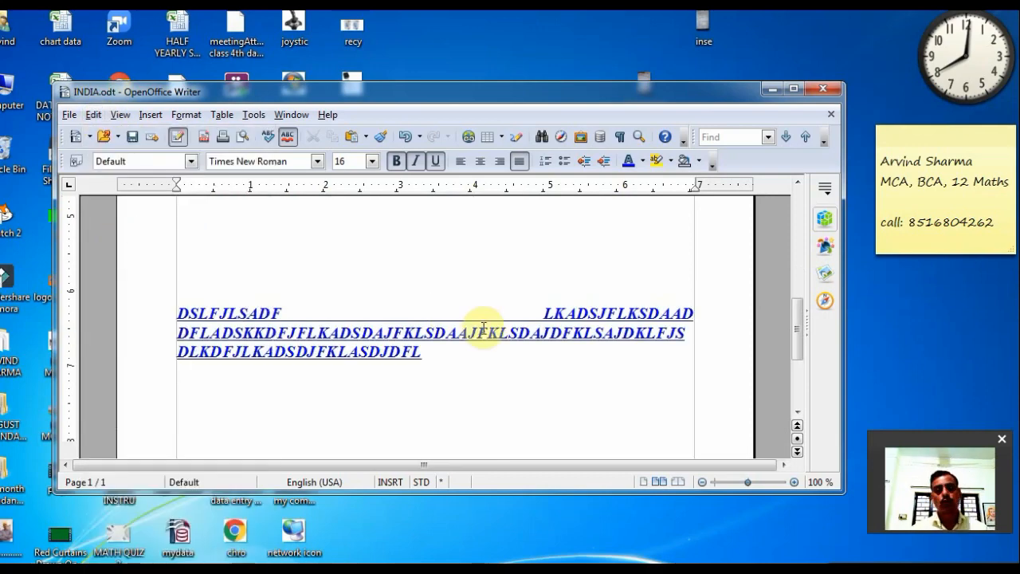
Examine the page above and around the pasted paragraph to compare its old and new positions
key("Up")
key("Up")
key("Up")
key("Up")
key("Up")
key("Up")
key("Up")
key("Up")
key("Up")
key("Up")
key("Up")
key("Up")
key("Up")
key("Up")
key("Up")
key("Up")
key("Up")
key("Up")
key("Up")
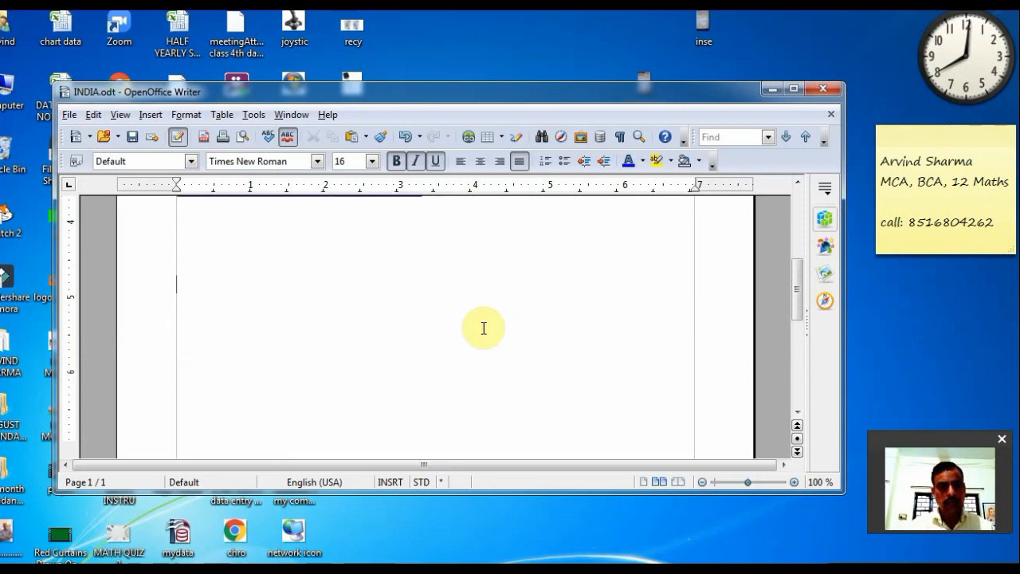
key("Down")
key("Down")
key("Down")
key("Down")
key("Down")
key("Down")
scroll(483, 328, "down", 3)
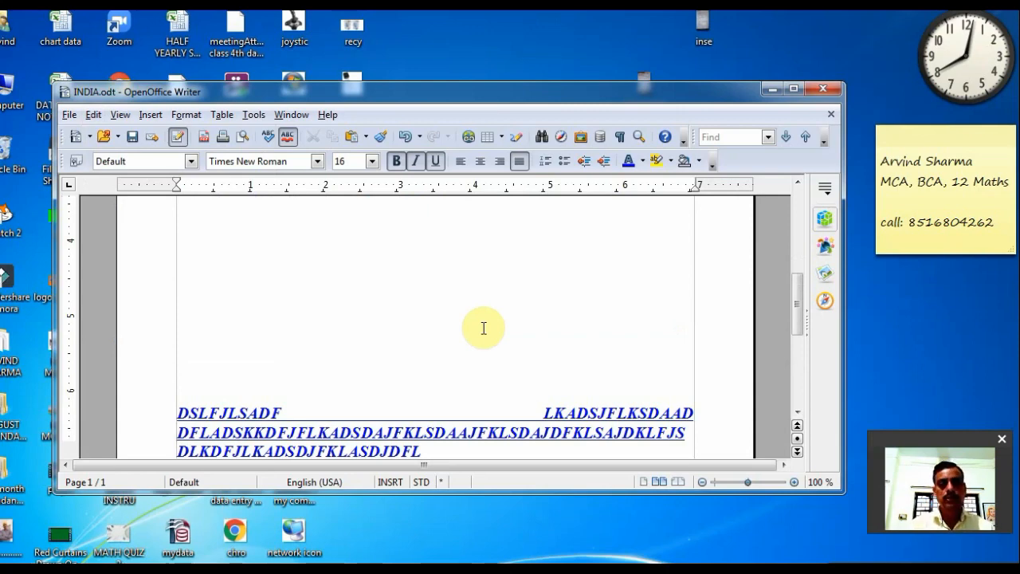
scroll(483, 327, "down", 2)
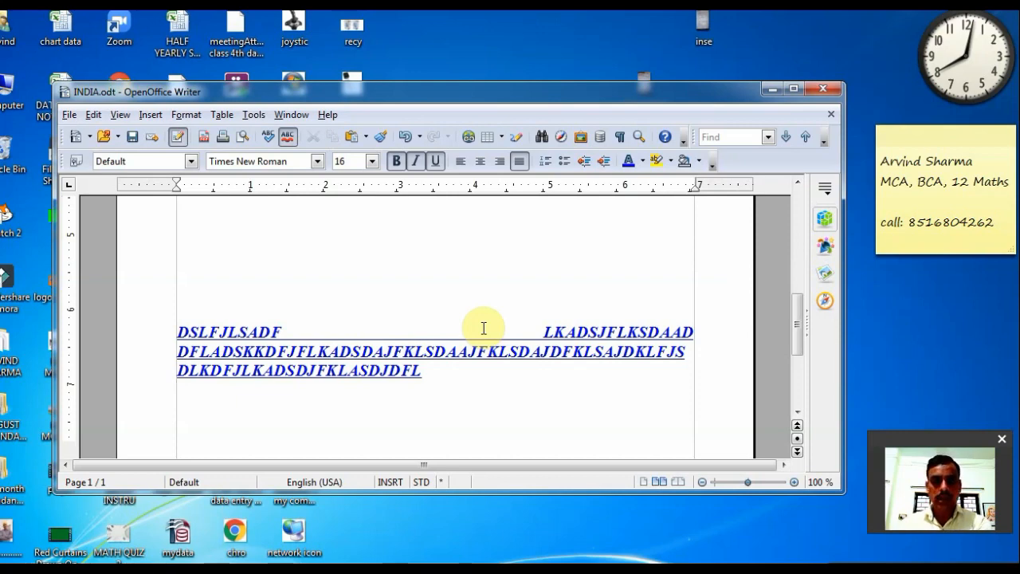
Delete the entire text of the document
key("ctrl+a")
key("Delete")
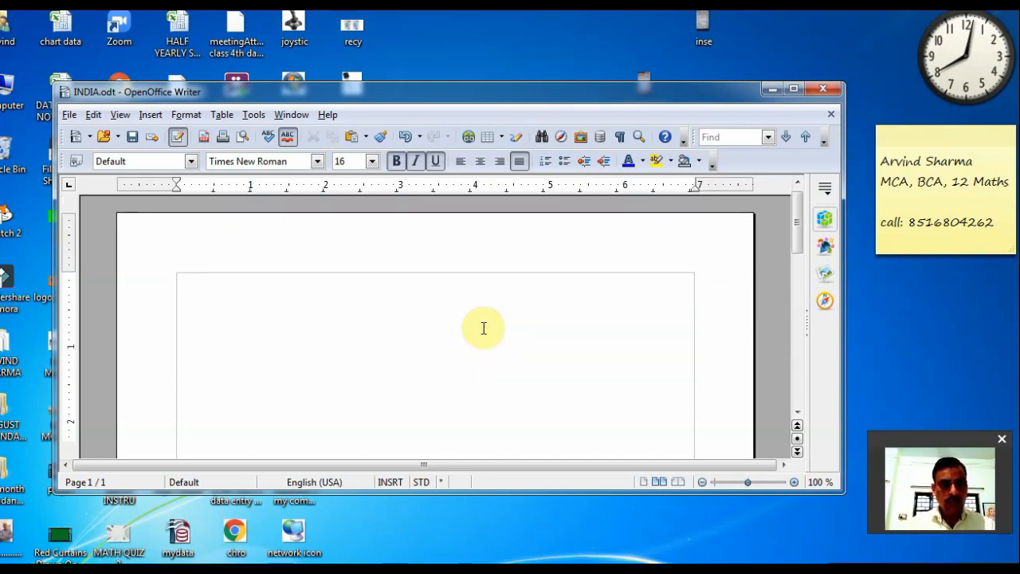
type("IND")
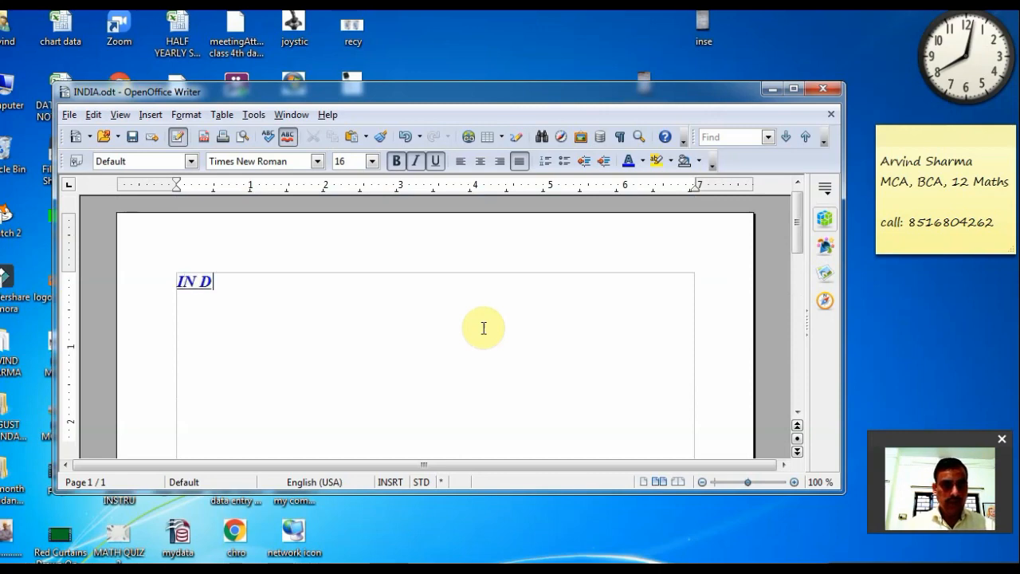
key("BackSpace")
key("BackSpace")
key("BackSpace")
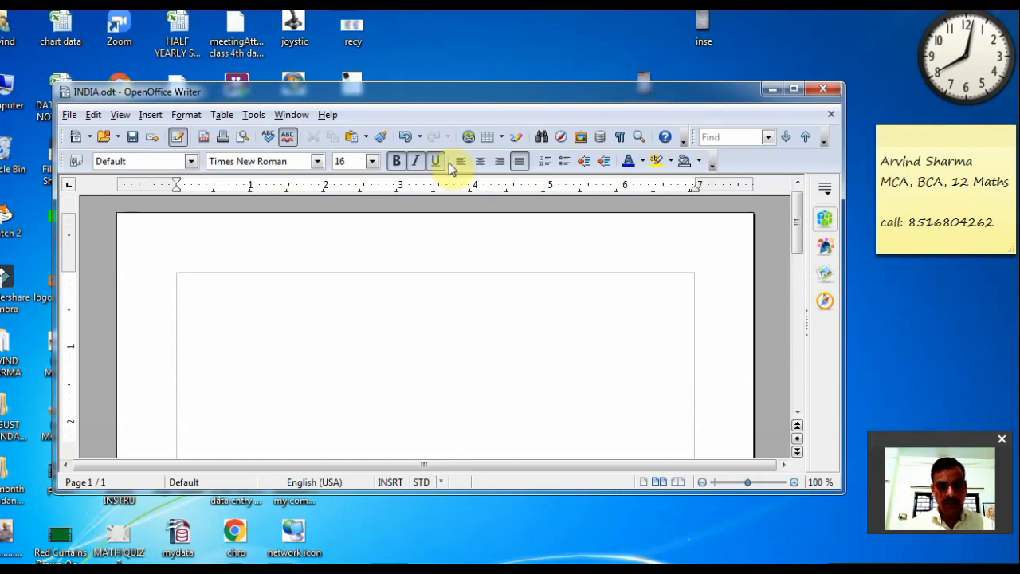
Turn off italic and underline, keep bold on, and enter HELLO on the first line
left_click(414, 165)
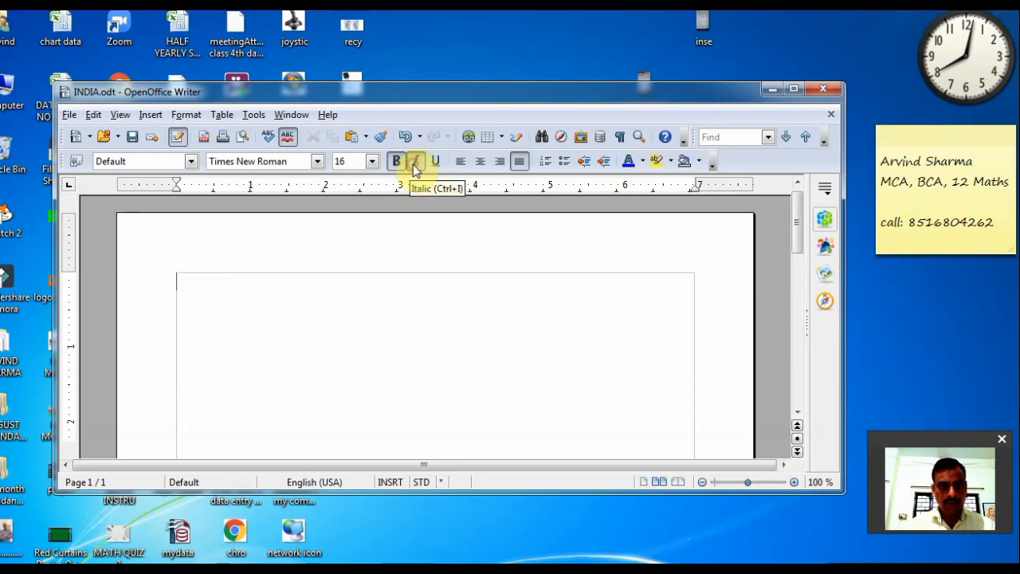
type("HELLO W")
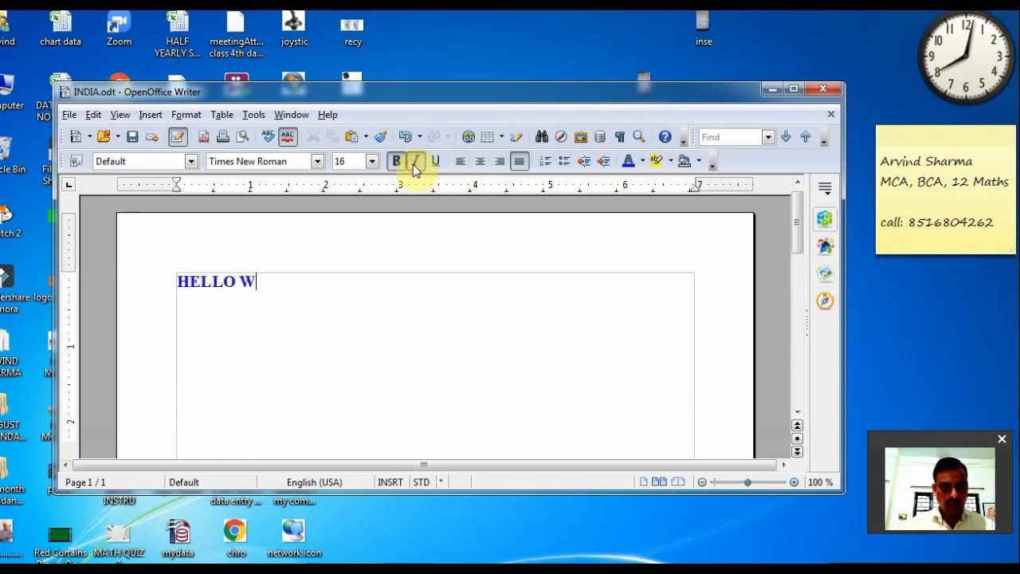
key("BackSpace")
type("NEIIL WORLD SCH")
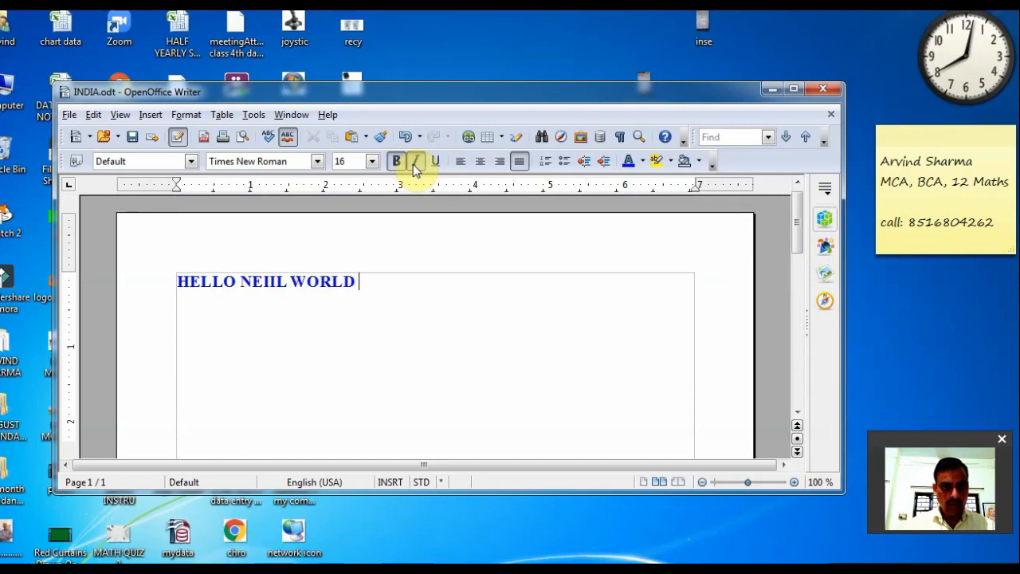
key("BackSpace")
key("BackSpace")
key("BackSpace")
key("BackSpace")
key("BackSpace")
key("BackSpace")
key("BackSpace")
key("BackSpace")
key("BackSpace")
key("BackSpace")
key("BackSpace")
key("BackSpace")
key("BackSpace")
key("BackSpace")
key("BackSpace")
key("BackSpace")
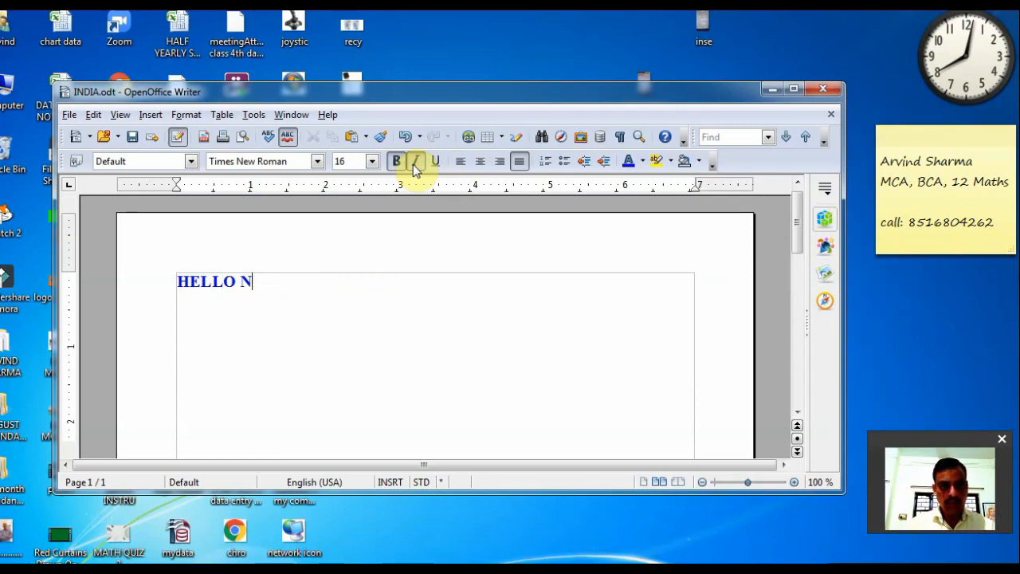
Complete the line after HELLO with STUDENT I AM, the author's full name, and HERE I WANT TO TELL YOU. YOU ARE VERY GOOD STUDENT
type("STUDENT ")
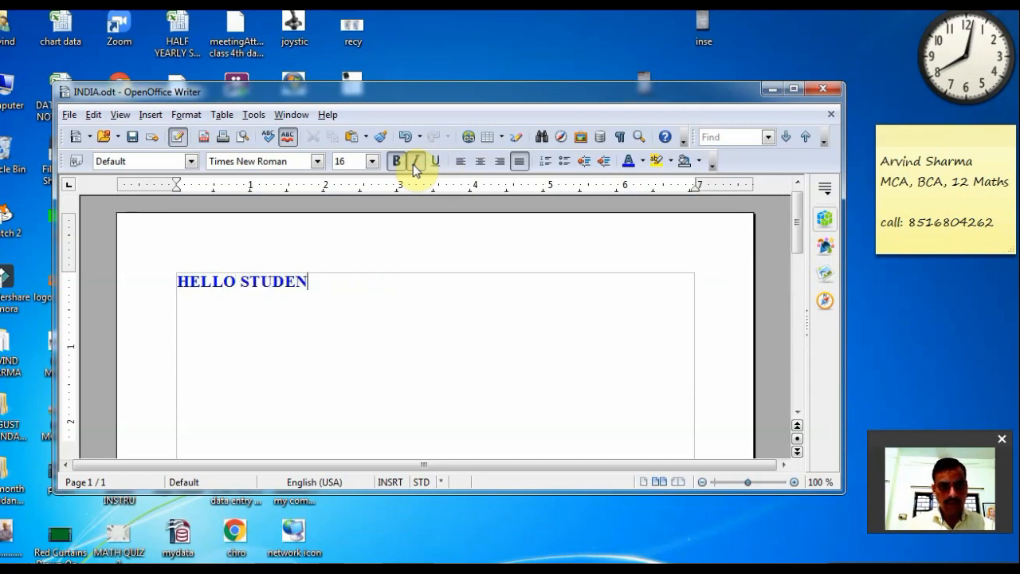
type("I AM ARVI")
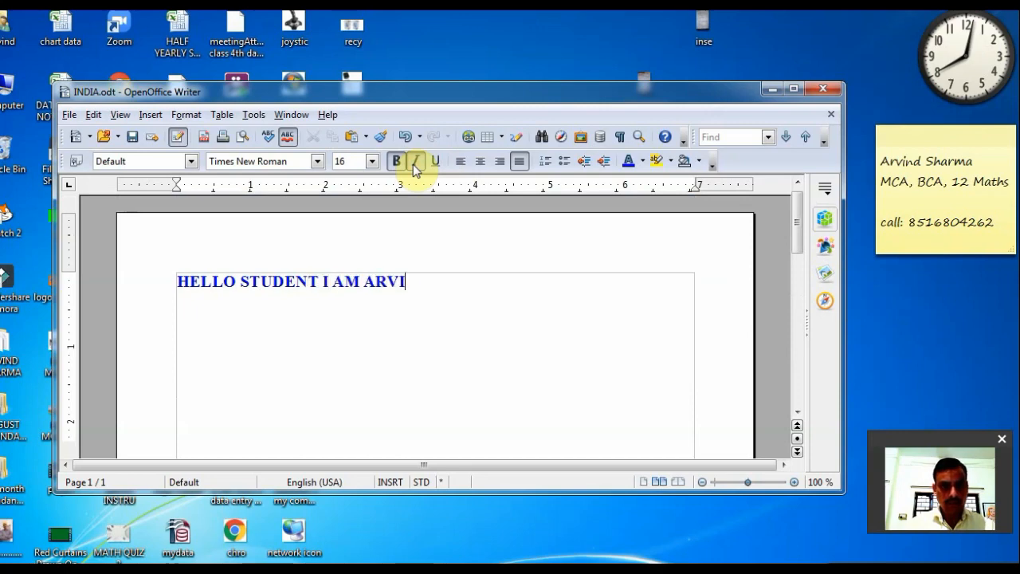
type("ND SHARMA")
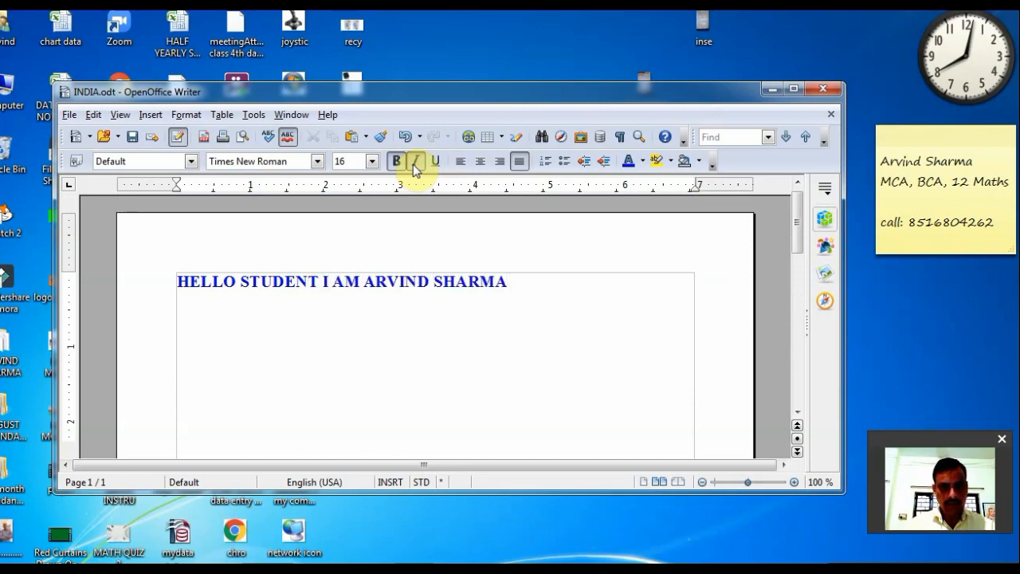
type(" HERE I WANT T")
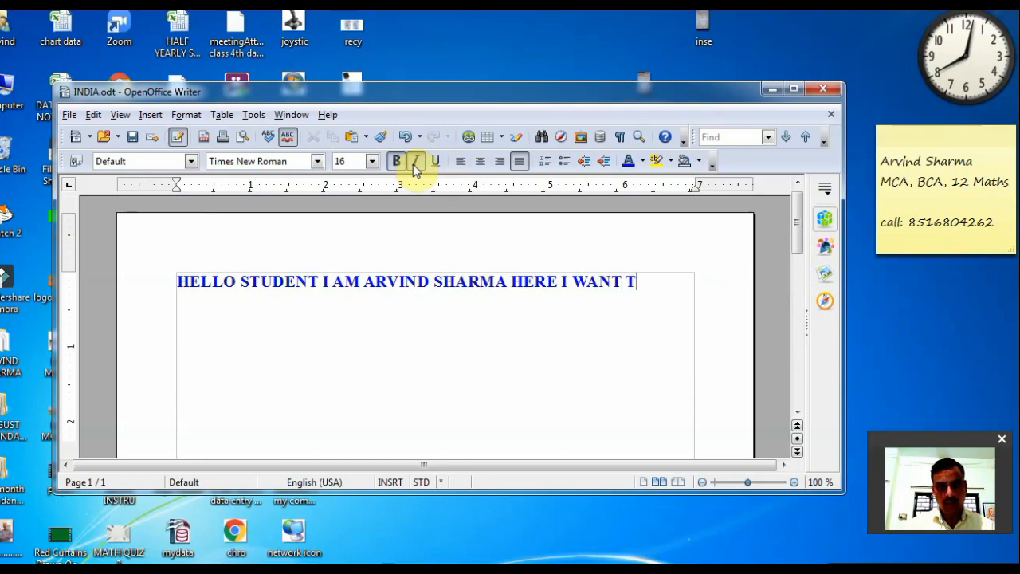
type("O TELL YOU")
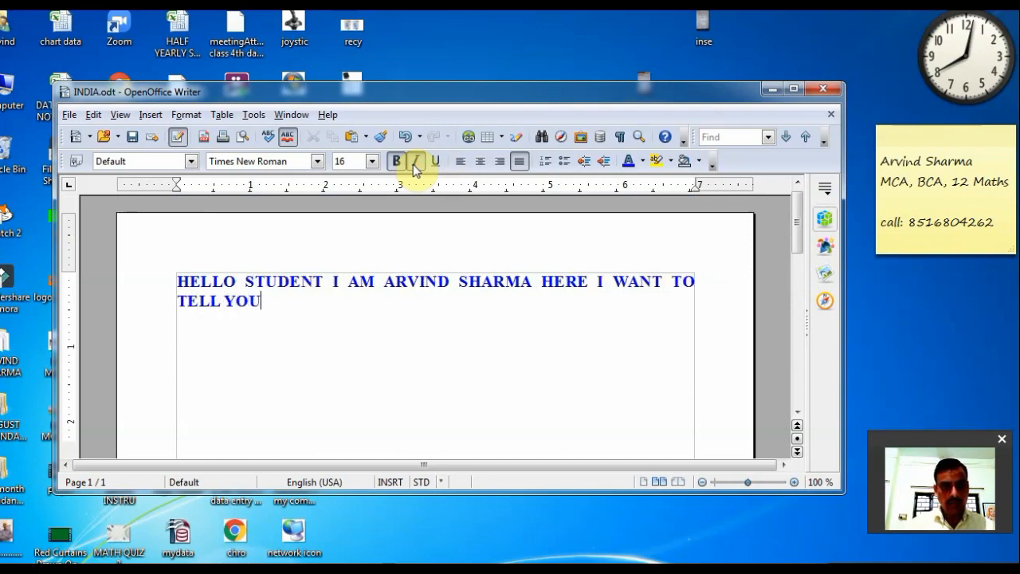
type(". YOU A")
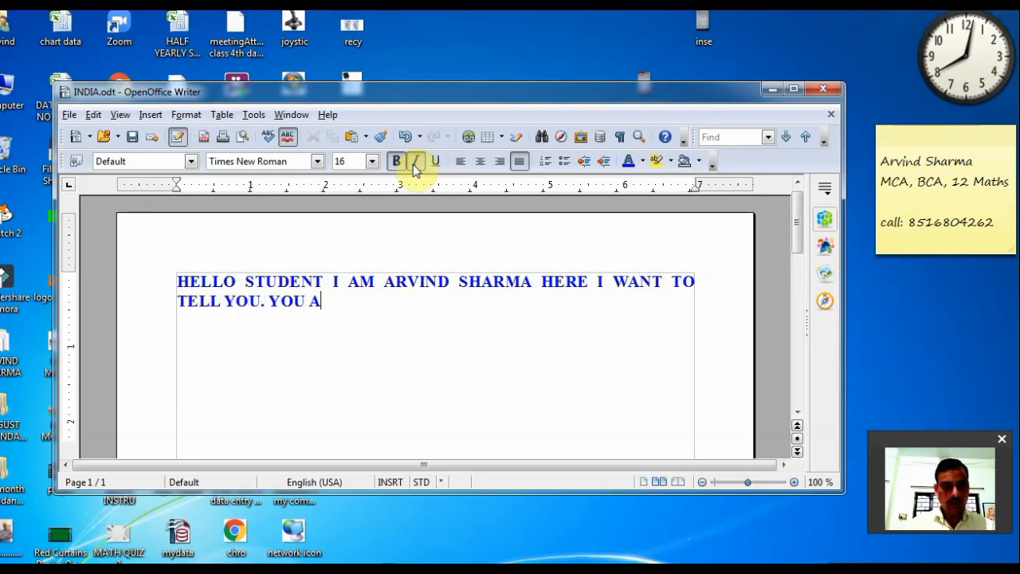
type("RE VERY GO")
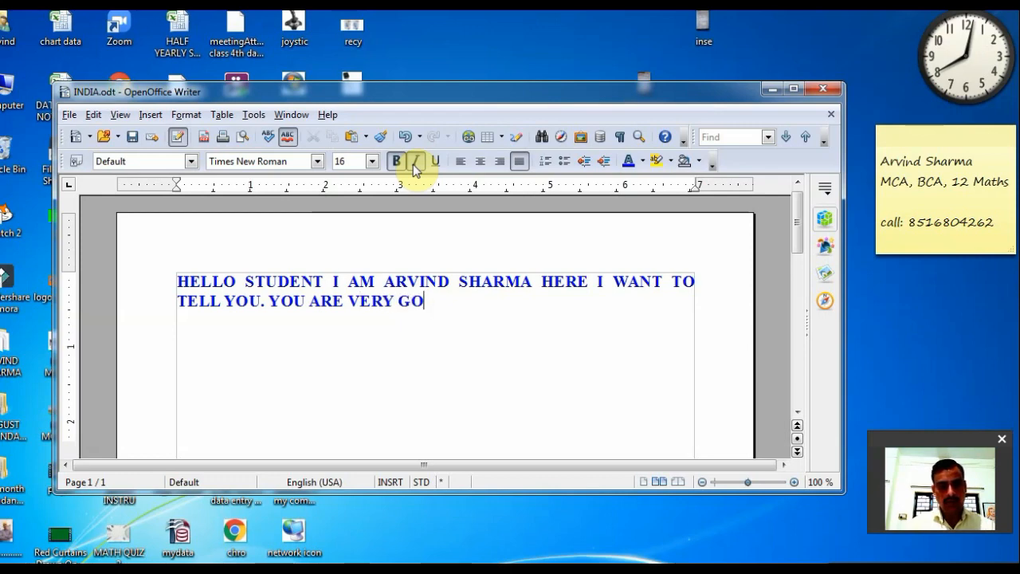
type("OD STUDENT")
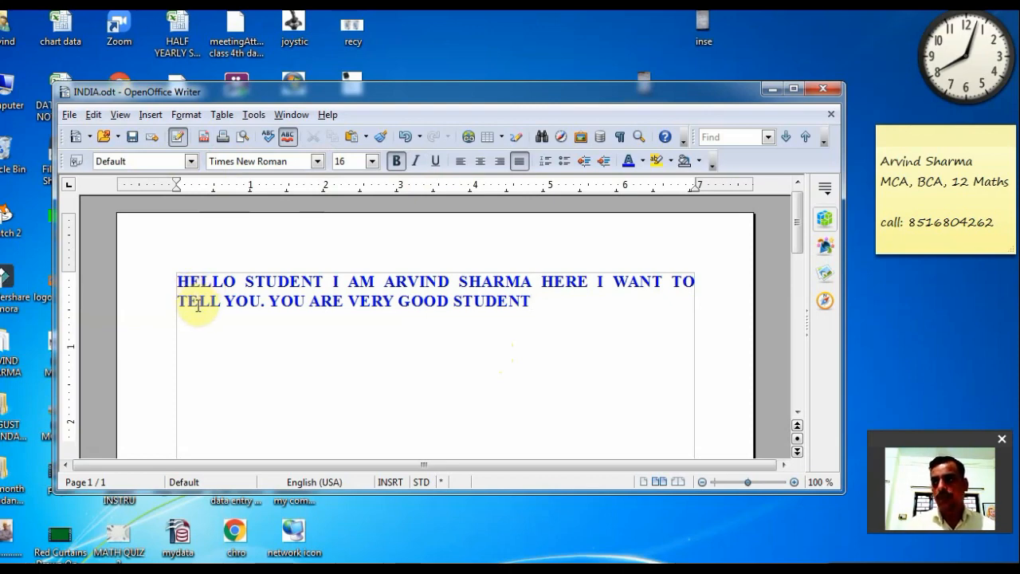
Search the document for STUDENT using Find & Replace, continuing the search from the beginning of the document
left_click(94, 116)
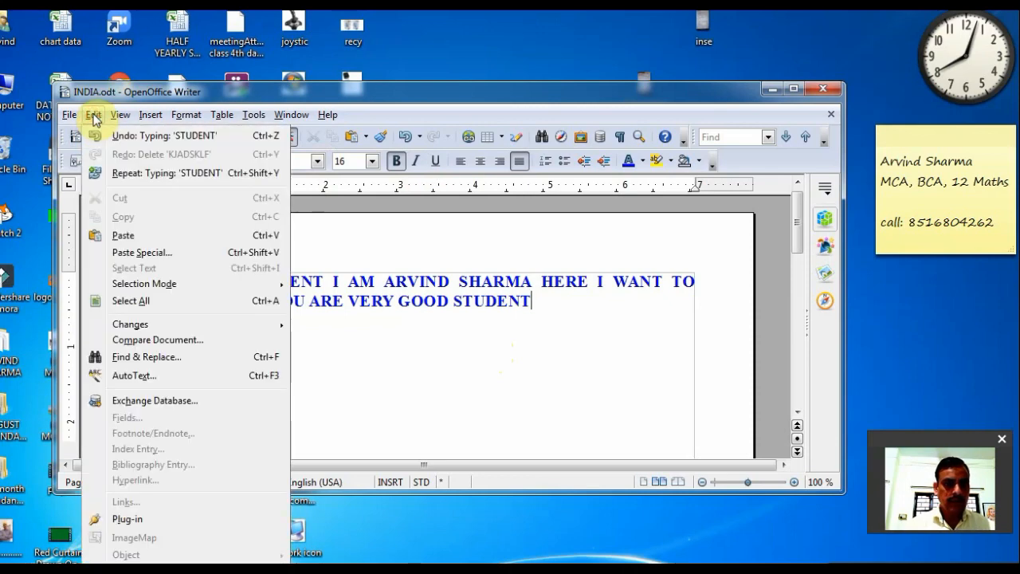
left_click(138, 357)
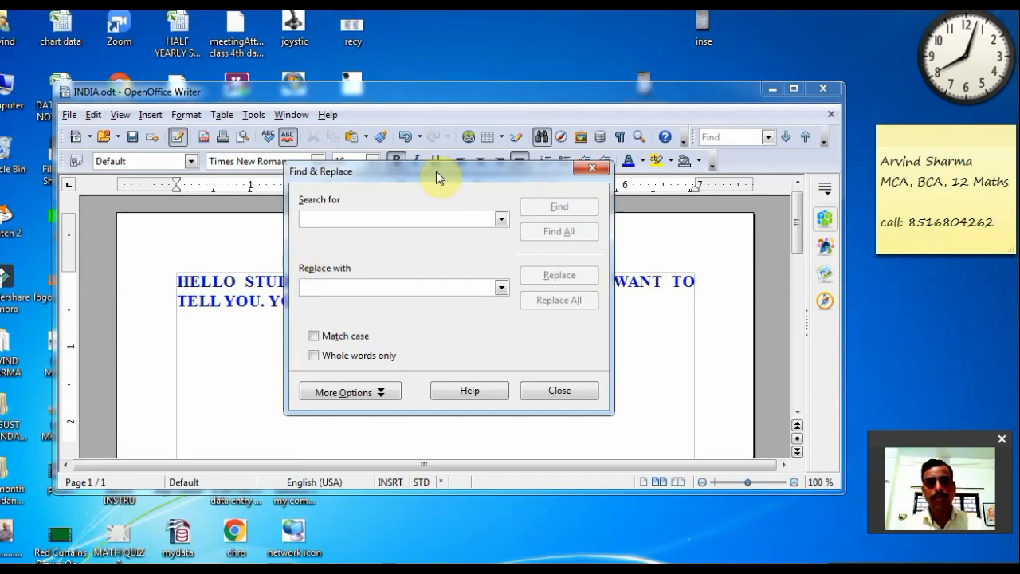
left_click_drag(432, 171, 591, 278)
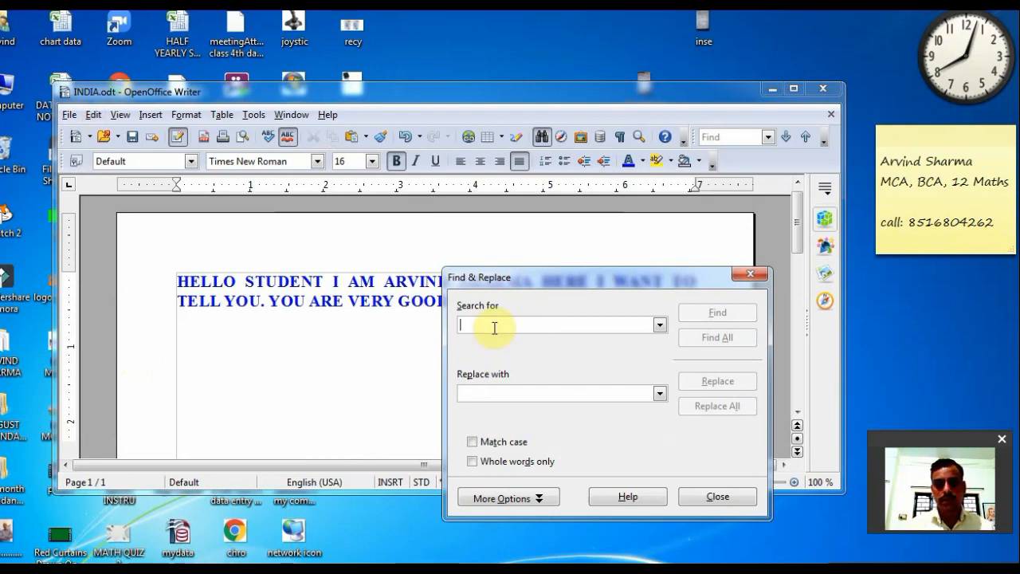
type("STUDENT")
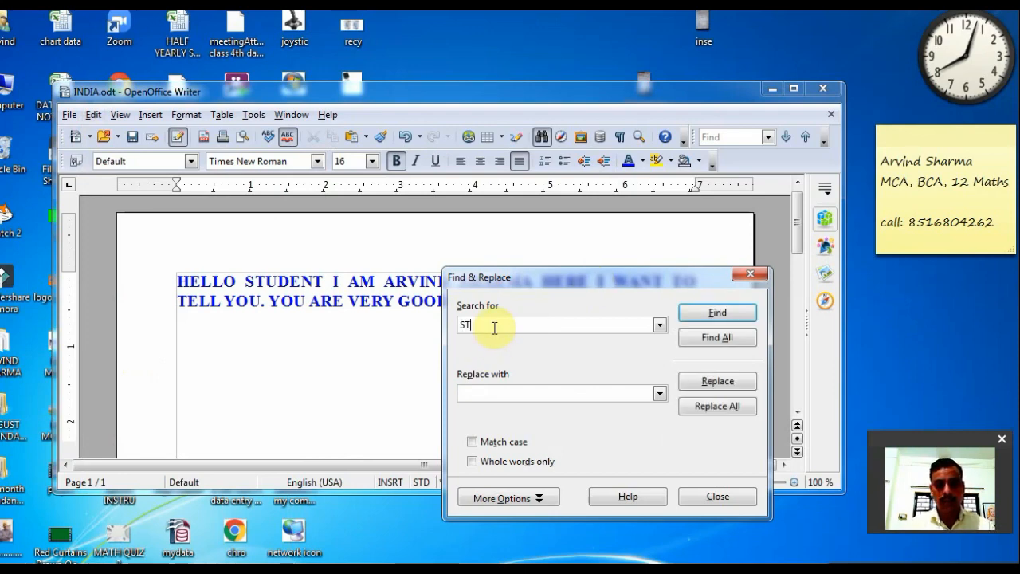
left_click(695, 319)
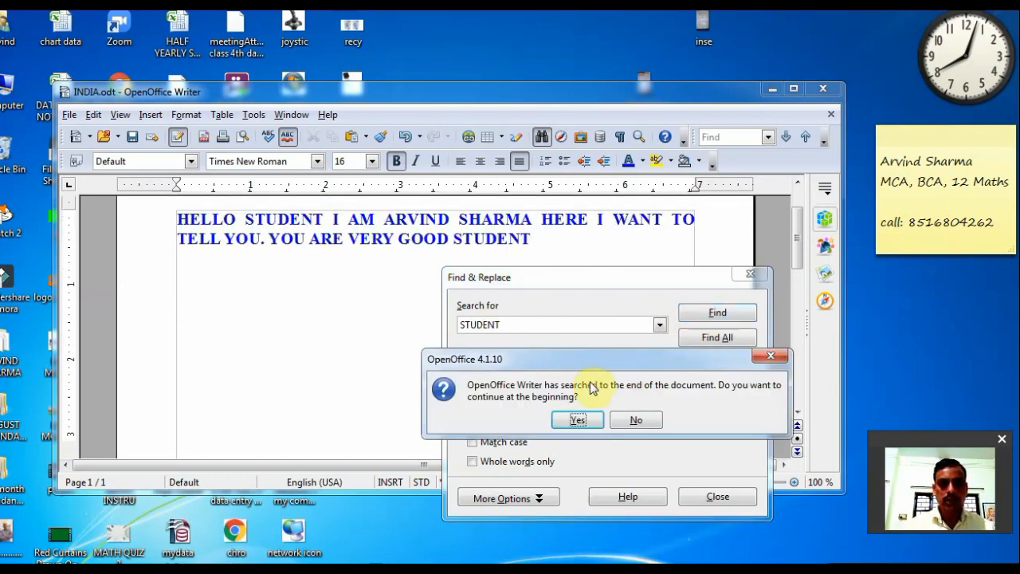
left_click(590, 420)
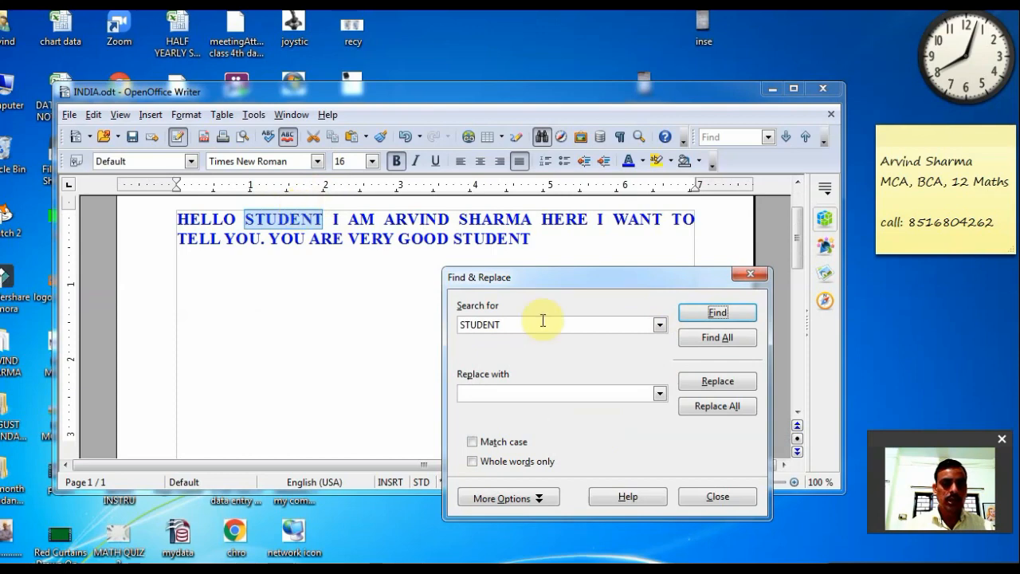
Replace the found first occurrence of STUDENT with TEACHER and select the replaced word
left_click(553, 393)
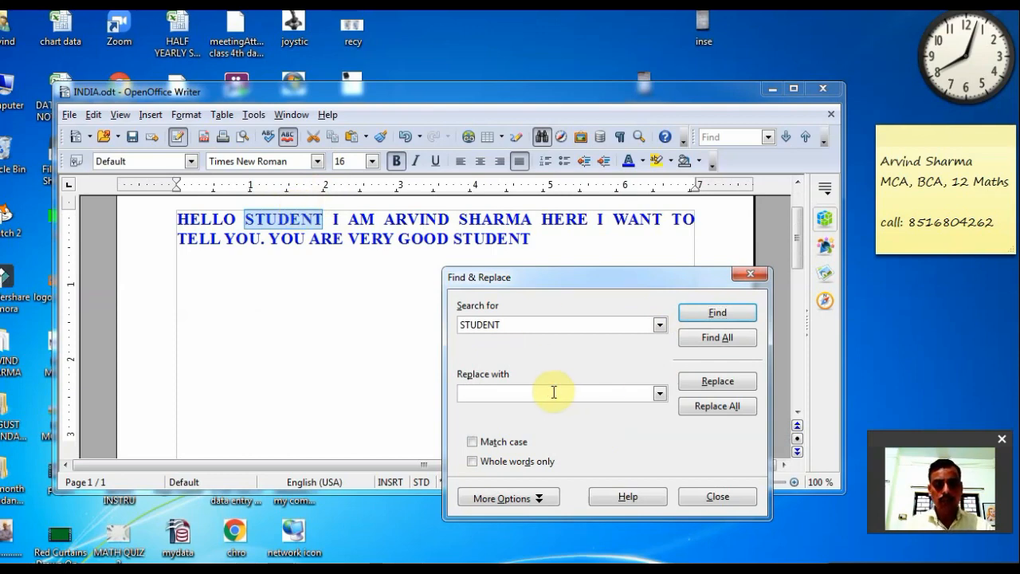
type("TEACHER")
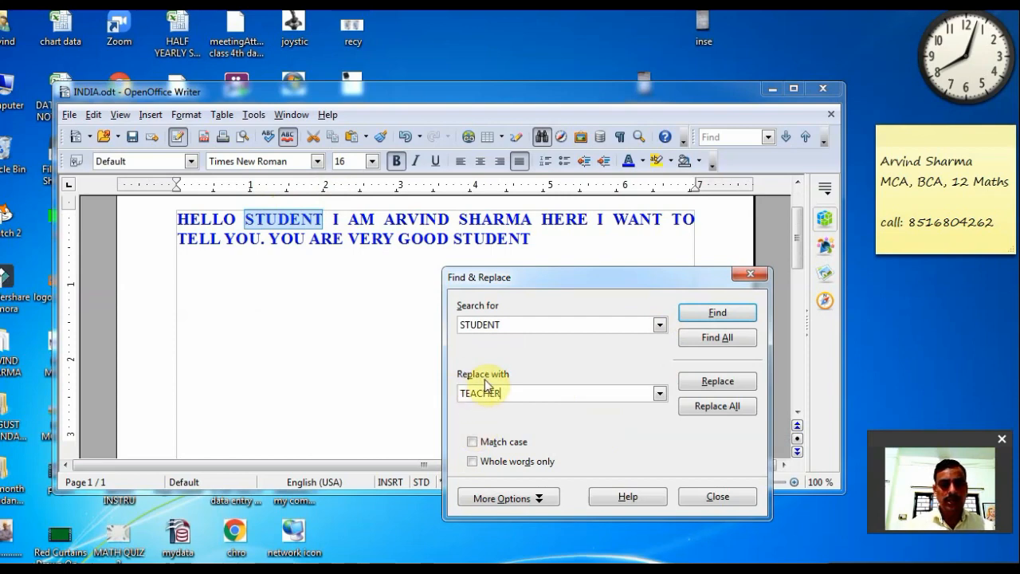
left_click(719, 382)
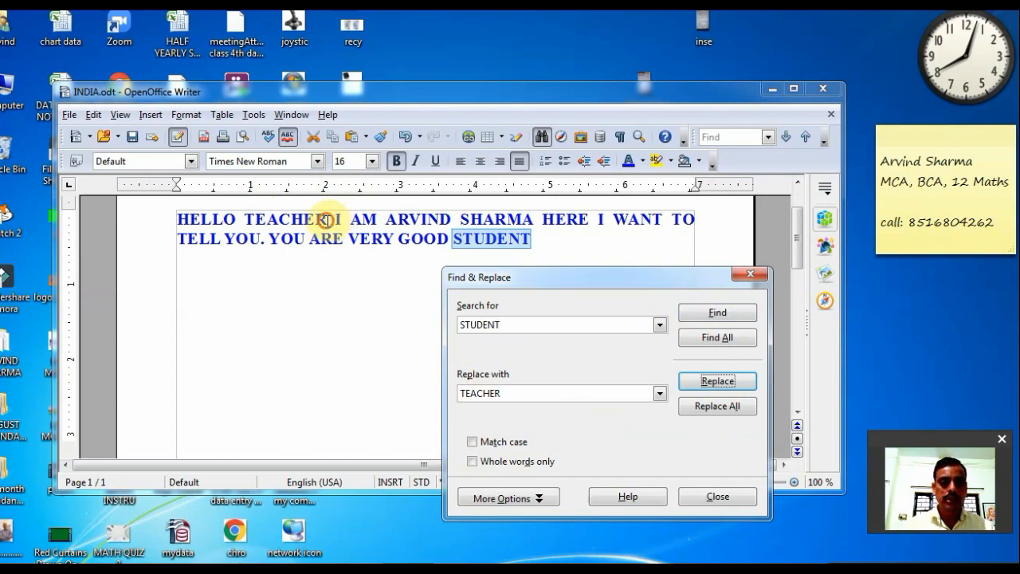
left_click_drag(327, 221, 249, 221)
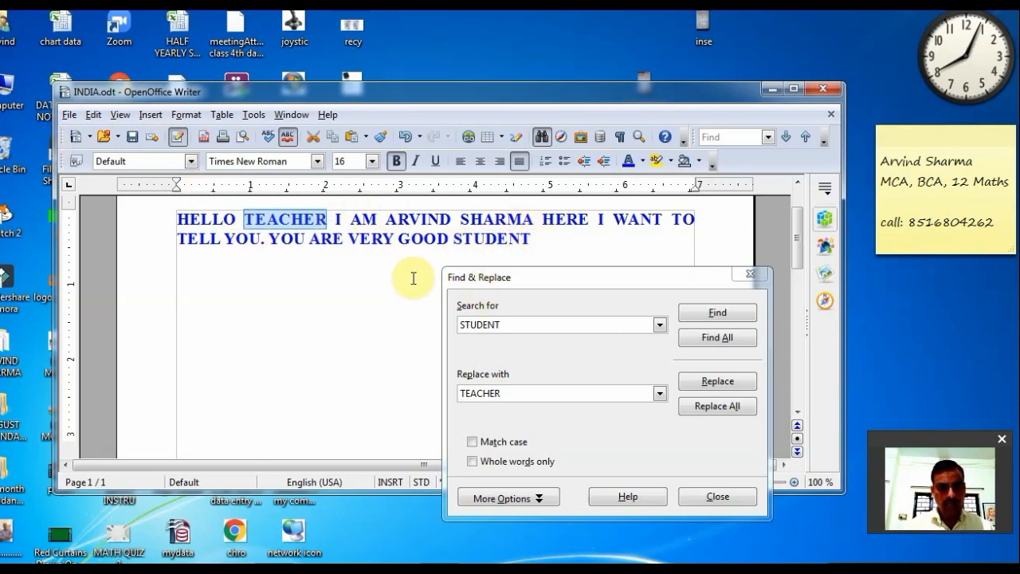
Replace all remaining occurrences of STUDENT with TEACHER and close Find & Replace
left_click(716, 406)
left_click(615, 418)
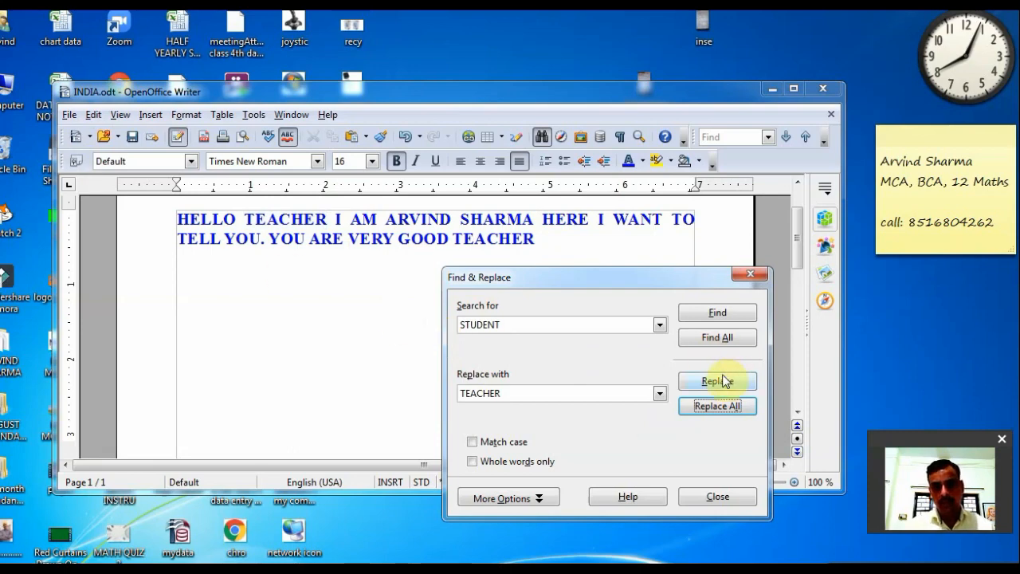
left_click(750, 274)
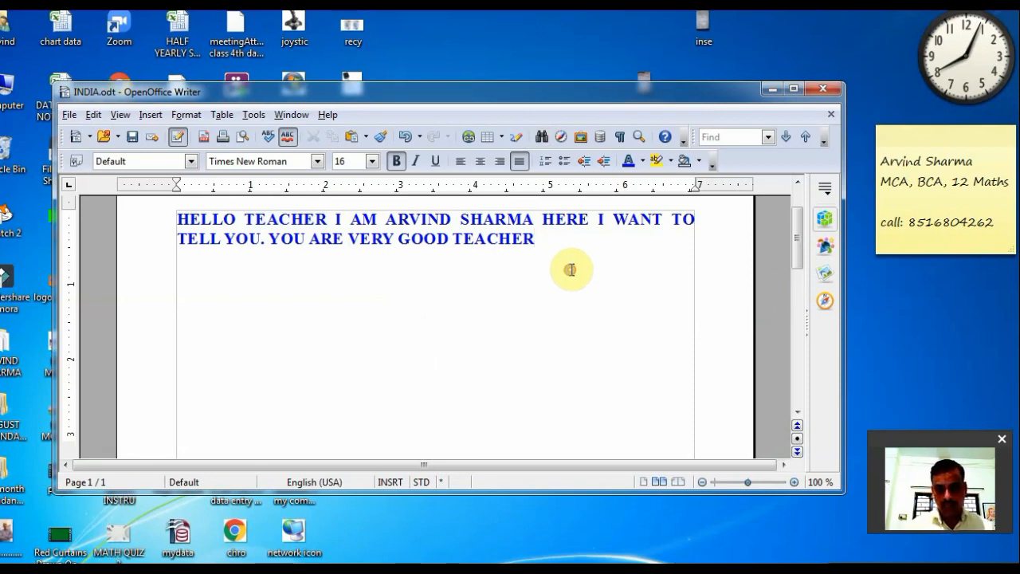
Add blank lines below the paragraph until well into the second page, and enter PAGE 2 there
key("Return")
key("Return")
key("Return")
key("Return")
key("Return")
key("Return")
key("Return")
key("Return")
key("Return")
key("Return")
key("Return")
key("Return")
key("Return")
key("Return")
key("Return")
key("Return")
key("Return")
key("Return")
key("Return")
key("Return")
key("Return")
key("Return")
key("Return")
key("Return")
key("Return")
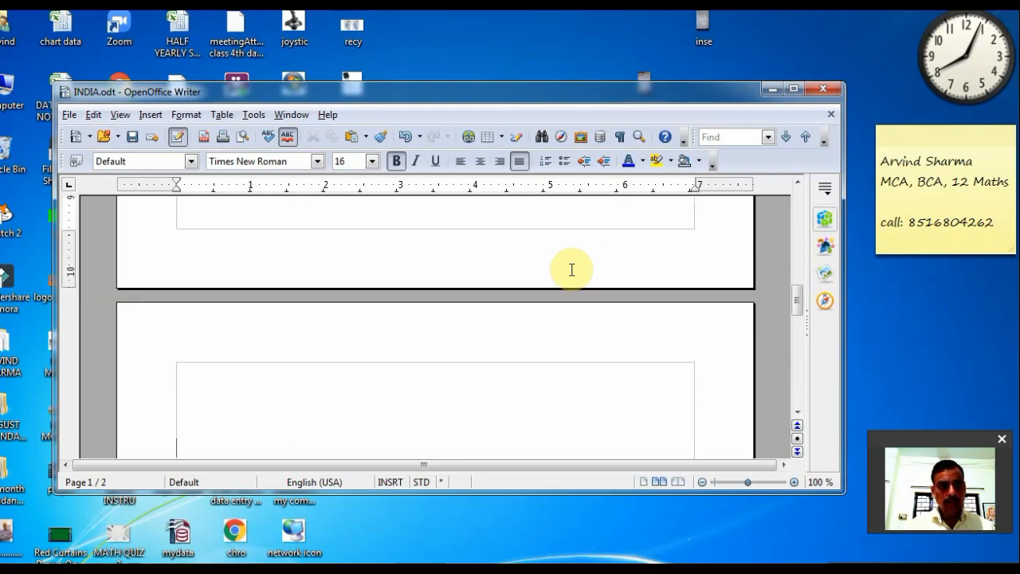
key("Return")
key("Return")
key("Return")
key("Return")
key("Return")
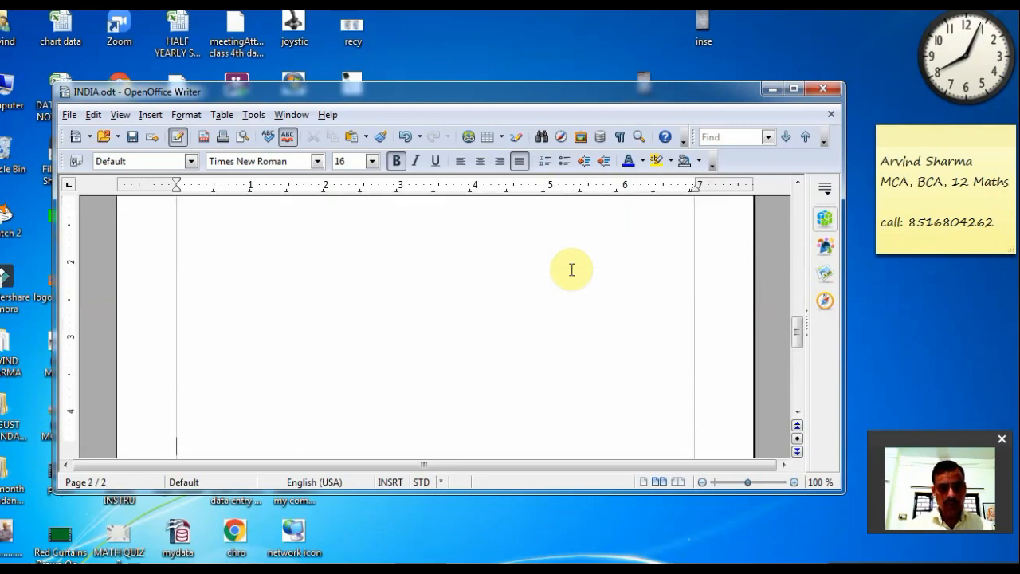
type("O")
key("BackSpace")
type("PA")
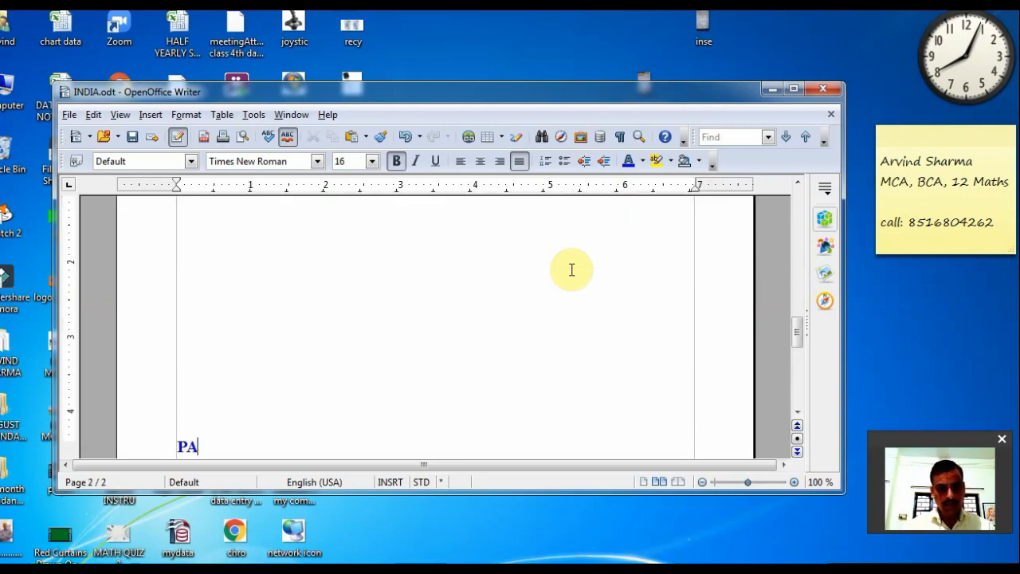
type("GE 2")
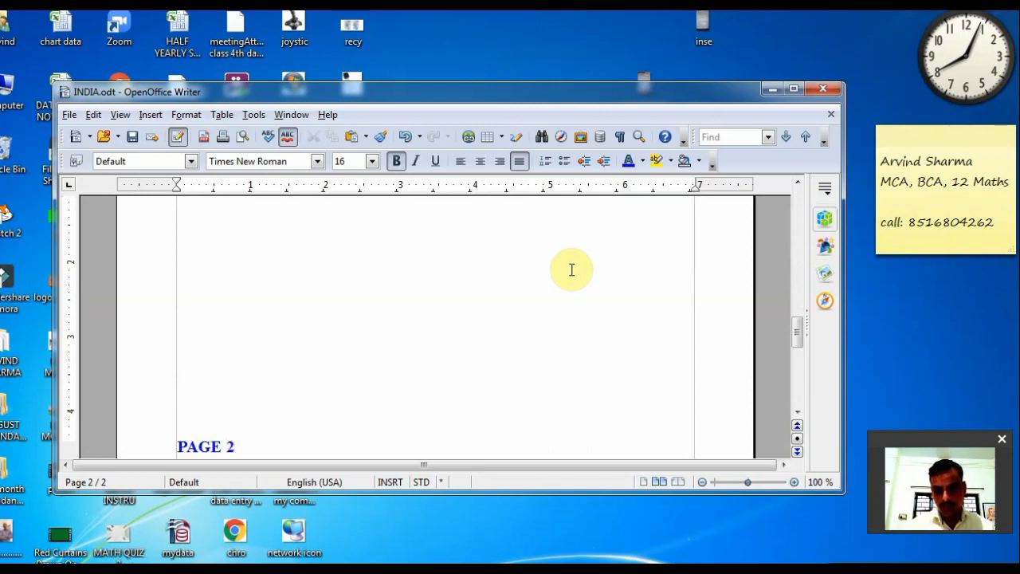
Add blank lines below PAGE 2 onto the third page, and enter PAGE 3 there followed by a new line
key("Return")
key("Return")
key("Return")
key("Return")
key("Return")
key("Return")
key("Return")
key("Return")
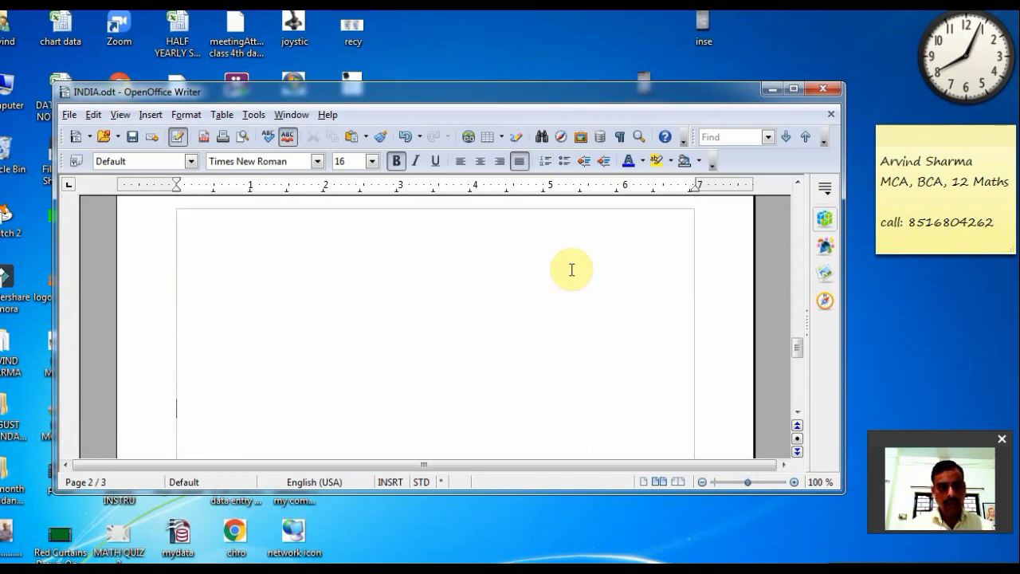
type("PAGE 3")
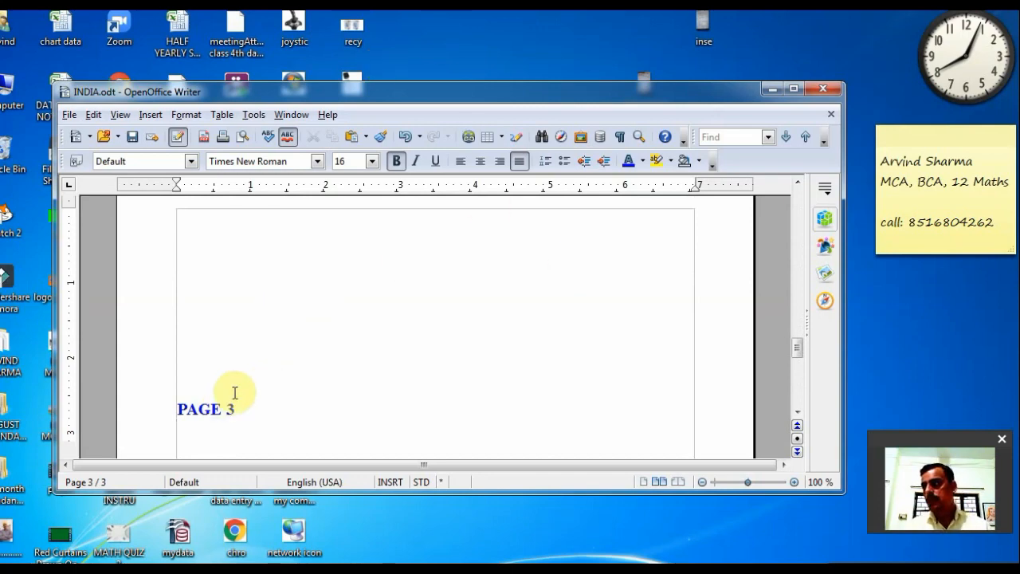
key("Return")
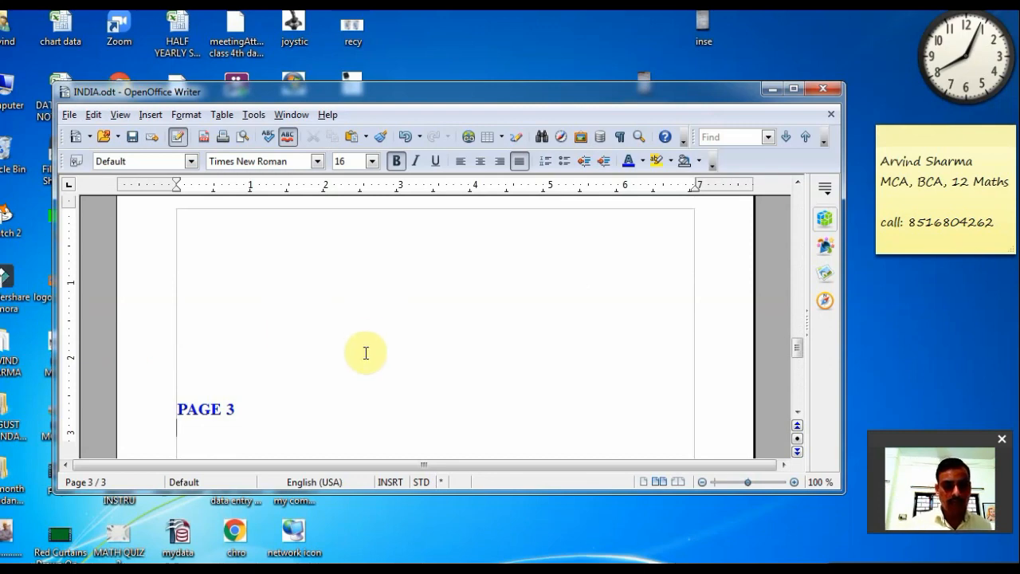
Open the Navigator and jump to page 2 of the document
key("F5")
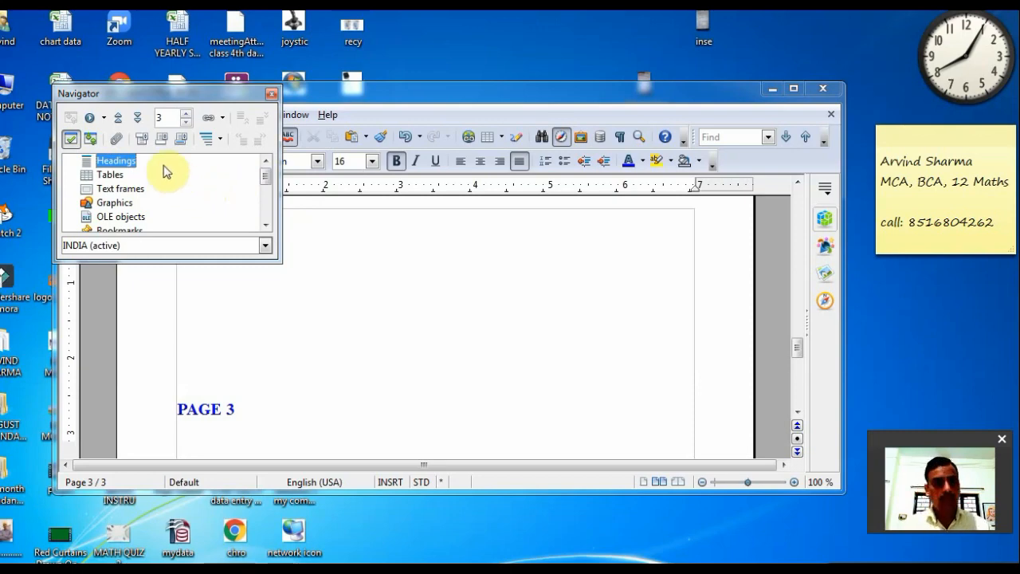
left_click(184, 124)
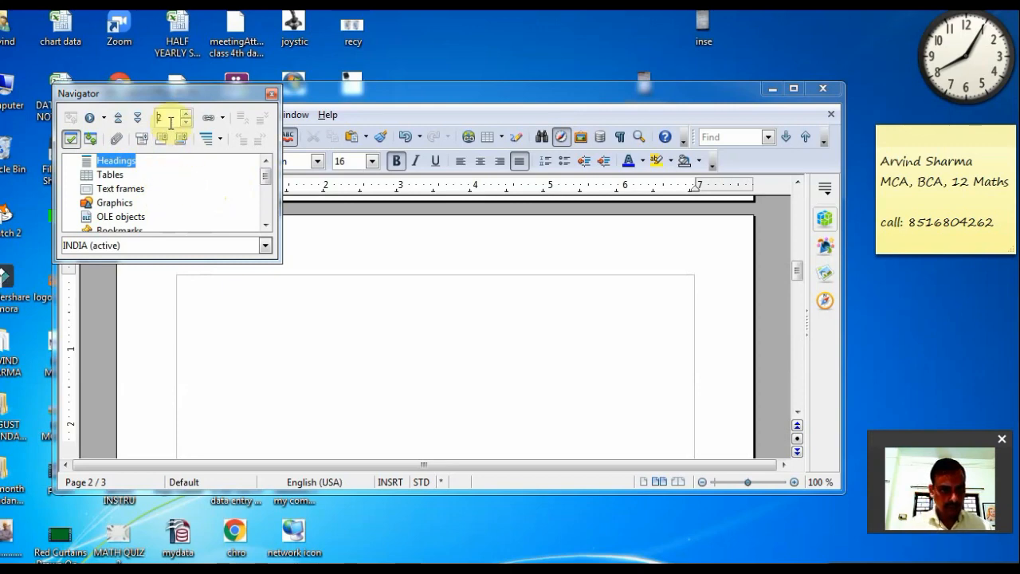
key("Return")
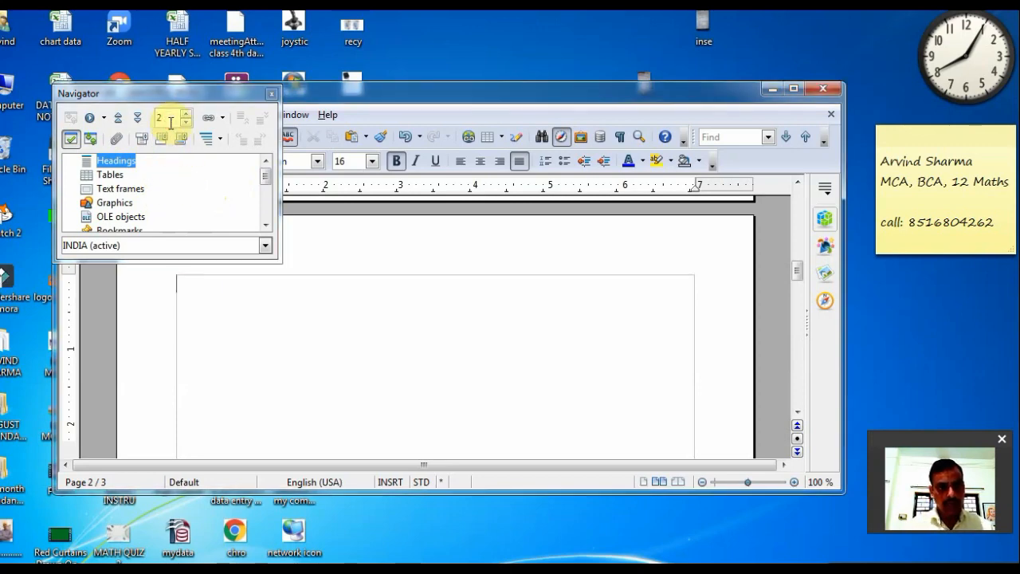
Examine the Navigator's Navigation choices and the functions of its other controls
left_click(126, 163)
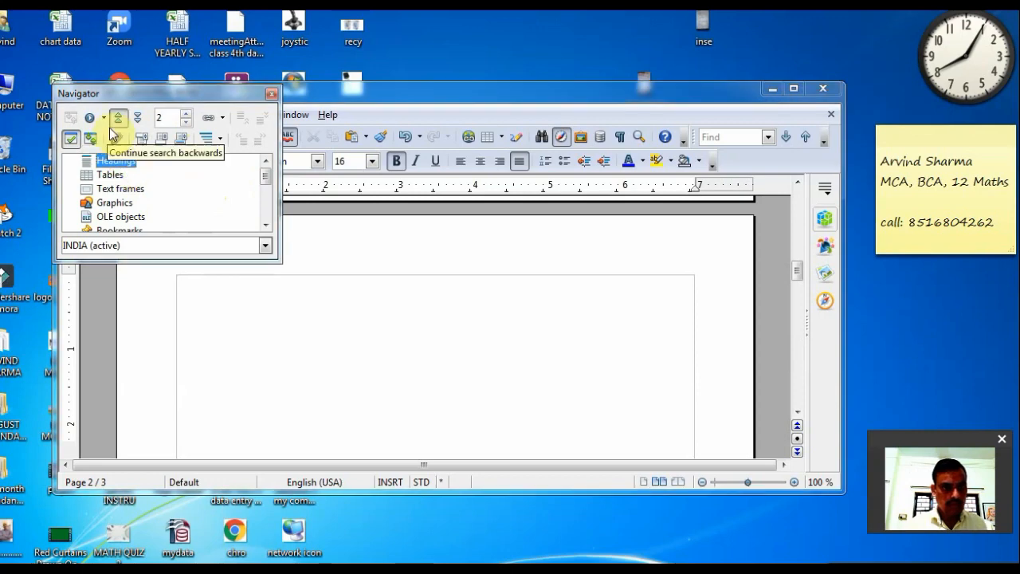
left_click(91, 118)
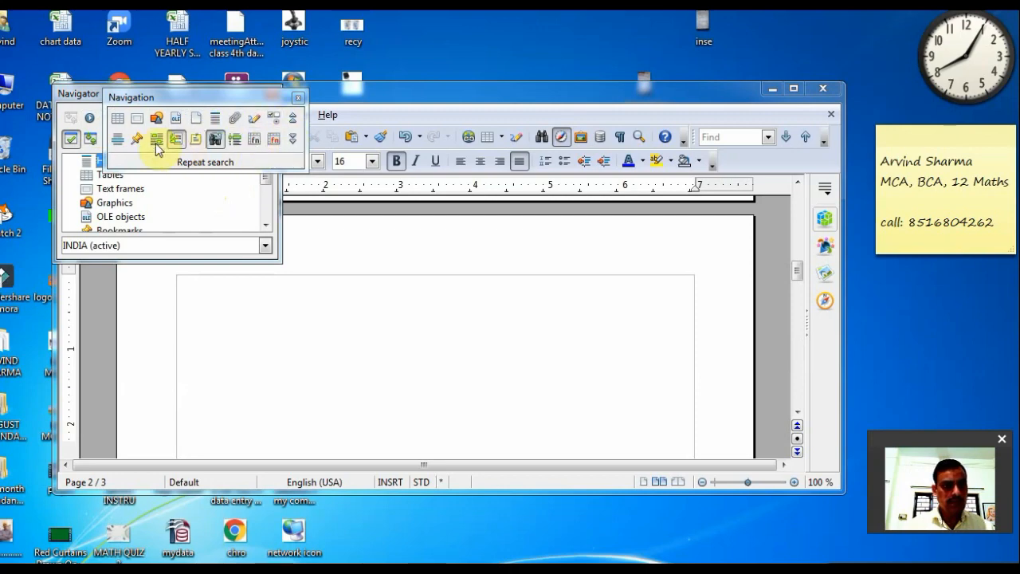
left_click(91, 140)
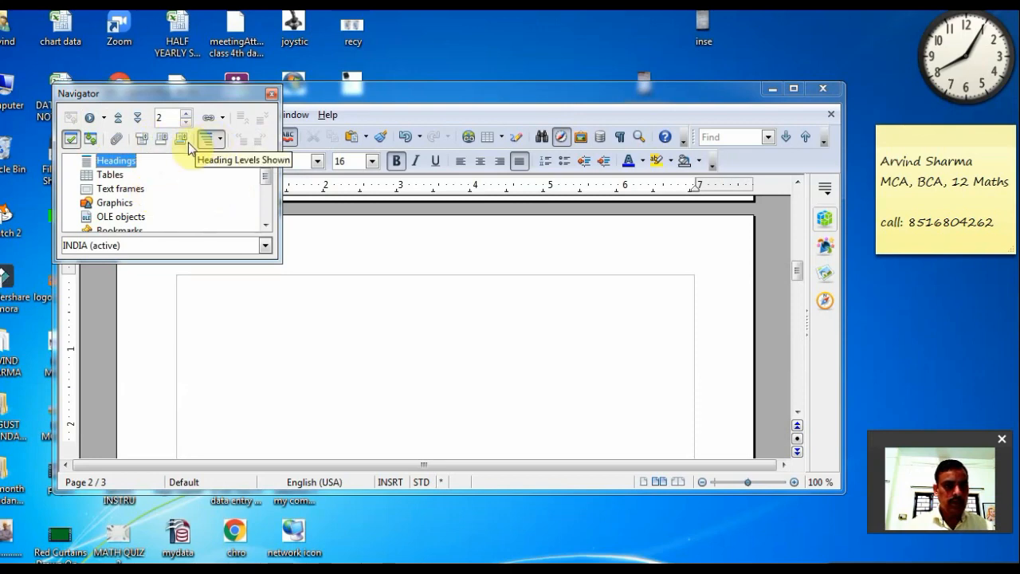
Continue the Navigator's repeat search backwards and forwards through the document, and close the Navigator
left_click(120, 119)
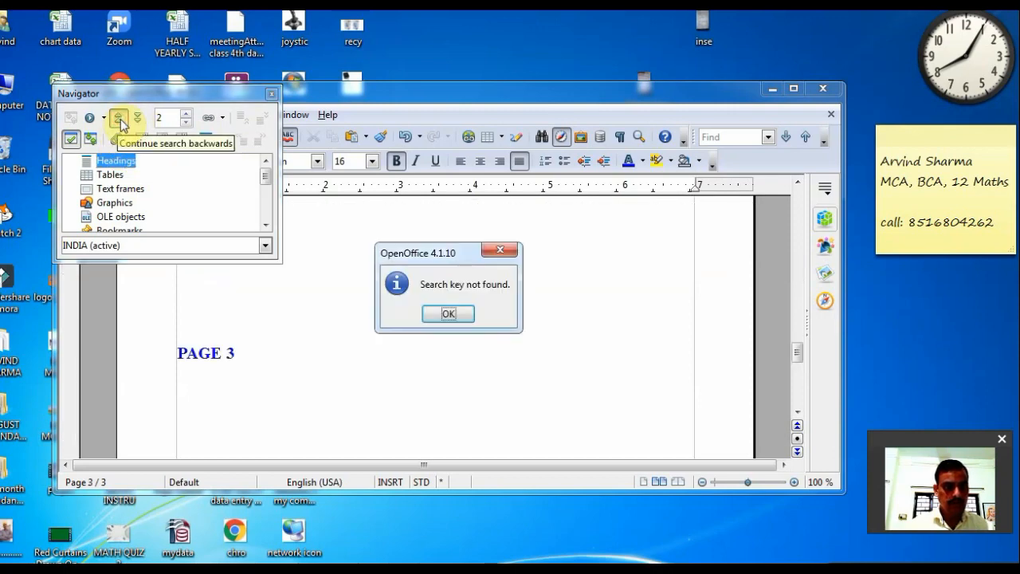
left_click(443, 316)
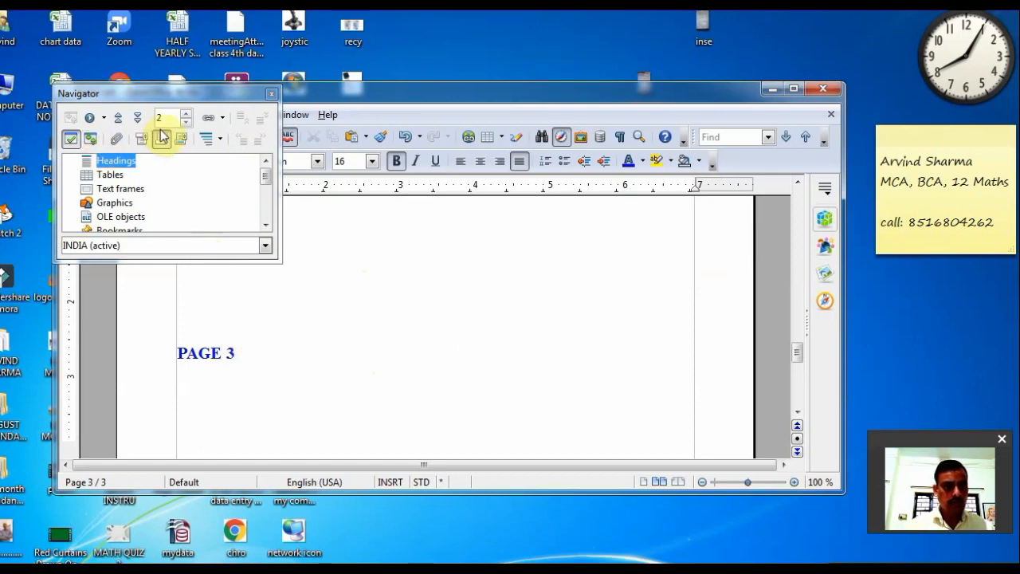
left_click(136, 122)
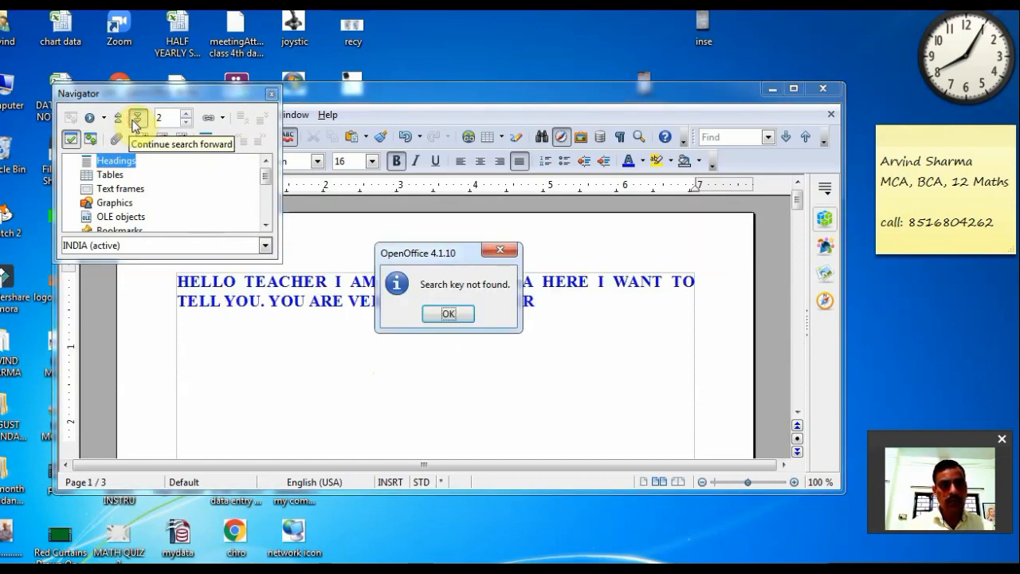
left_click(452, 314)
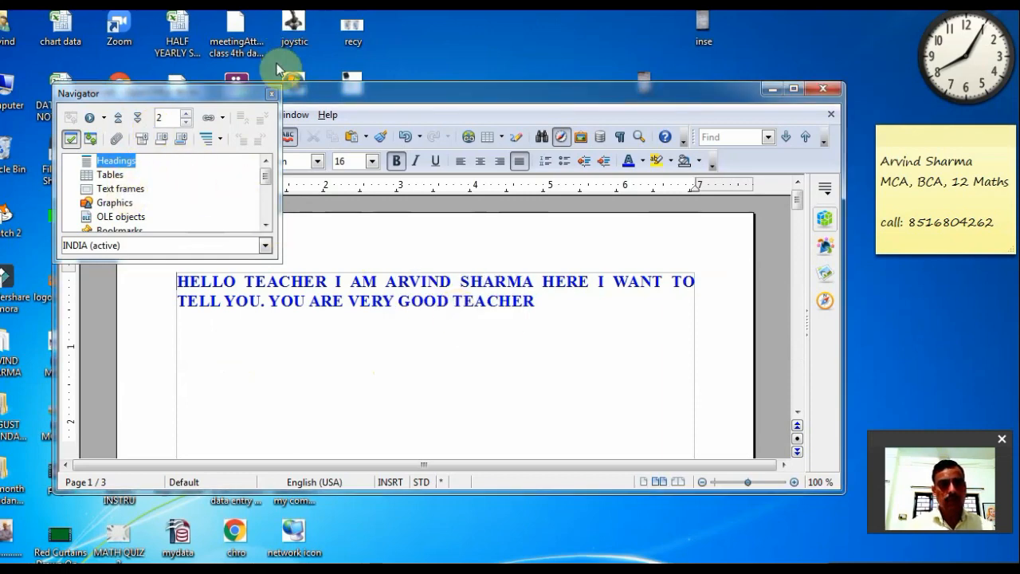
left_click(271, 93)
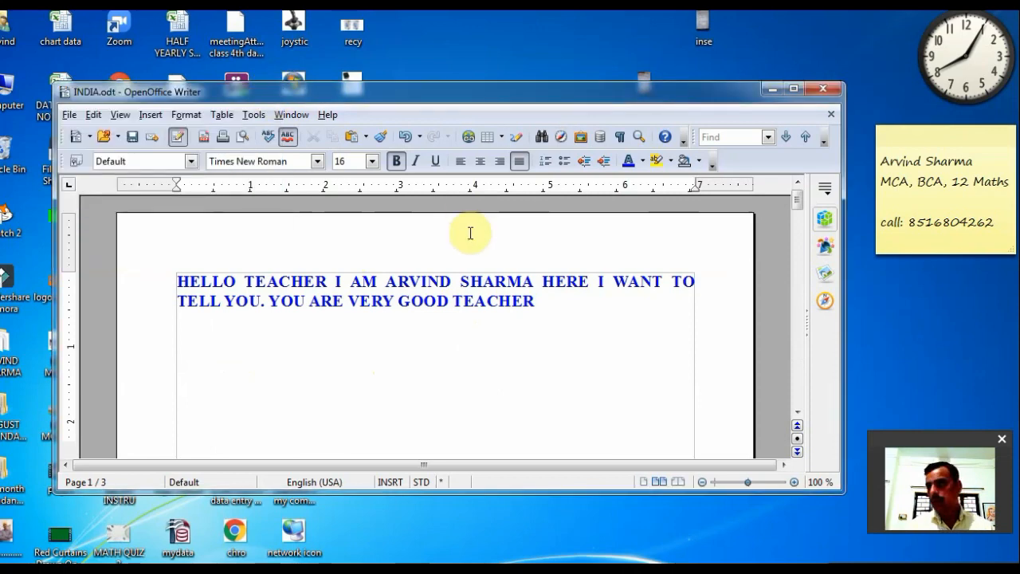